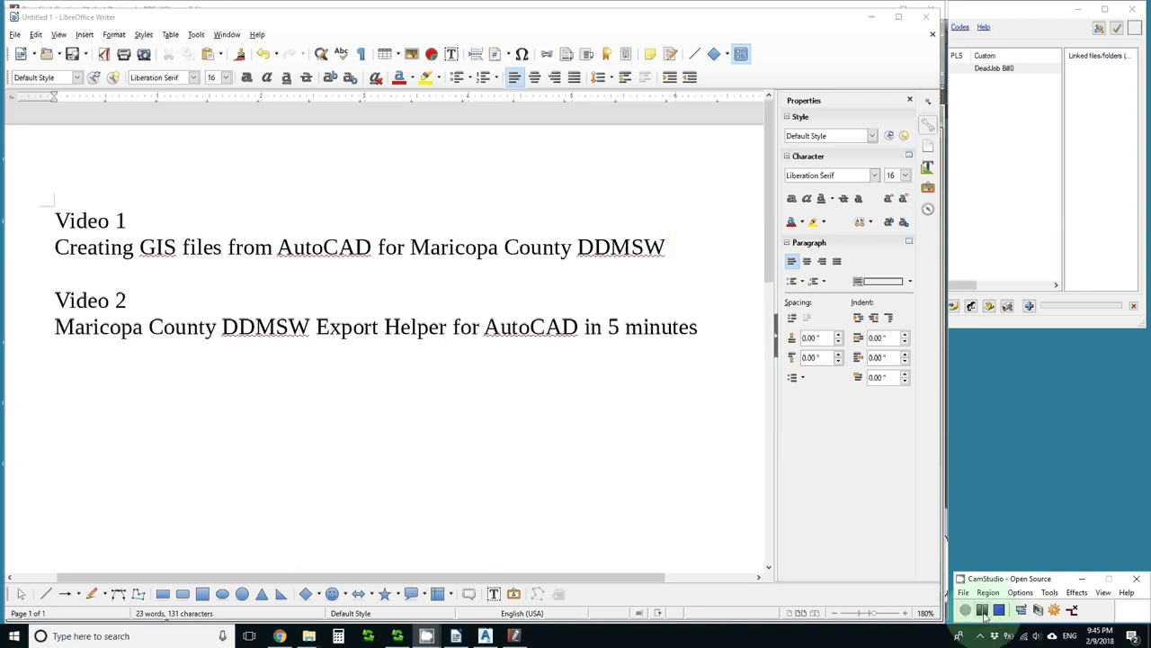
{"action": "left_click", "coordinate": [967, 610]}
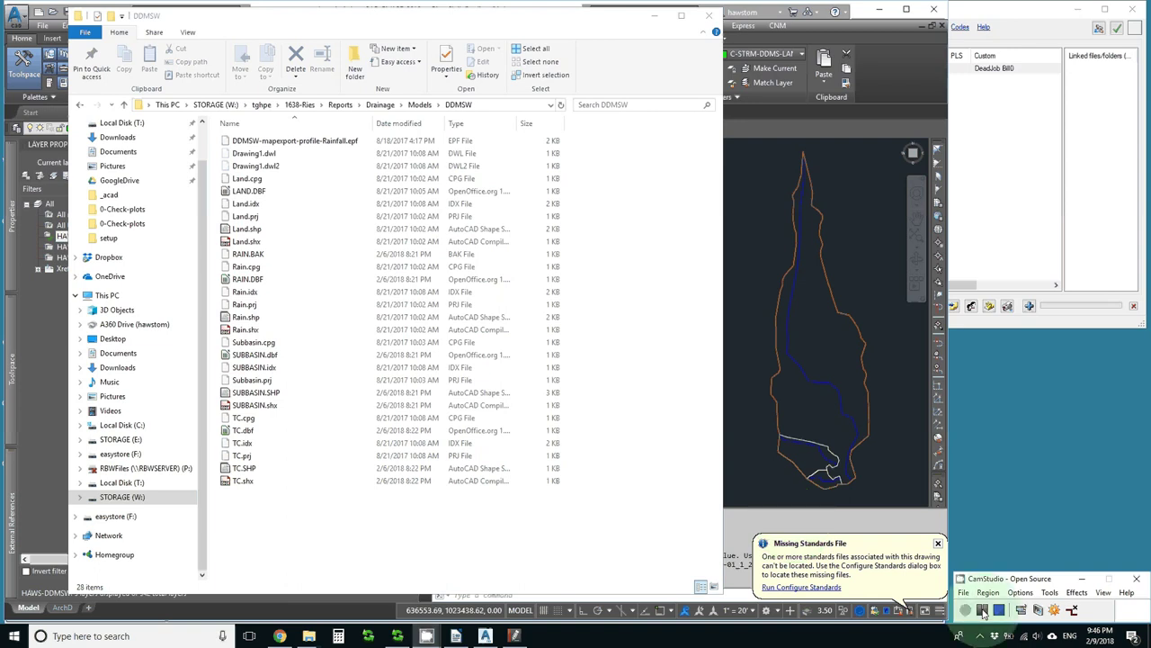
{"action": "left_click", "coordinate": [983, 612]}
{"action": "left_click", "coordinate": [965, 615]}
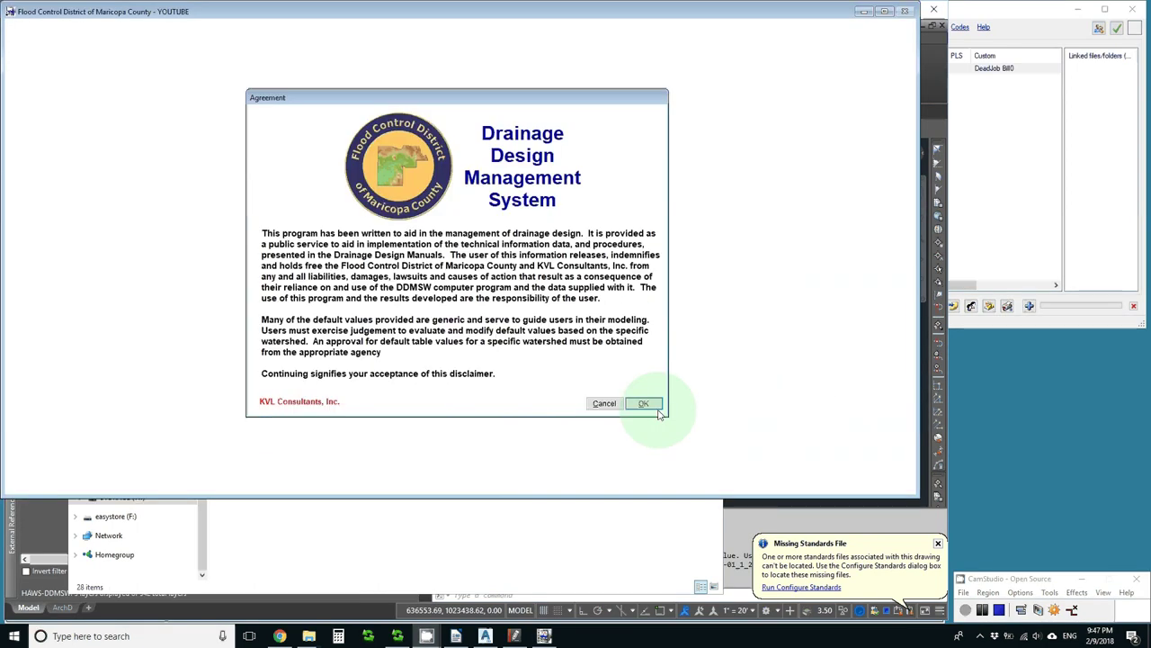
Accept the DDMSW disclaimer and add a new project with the standard Hydrology and Hydraulics option.
{"action": "left_click", "coordinate": [644, 404]}
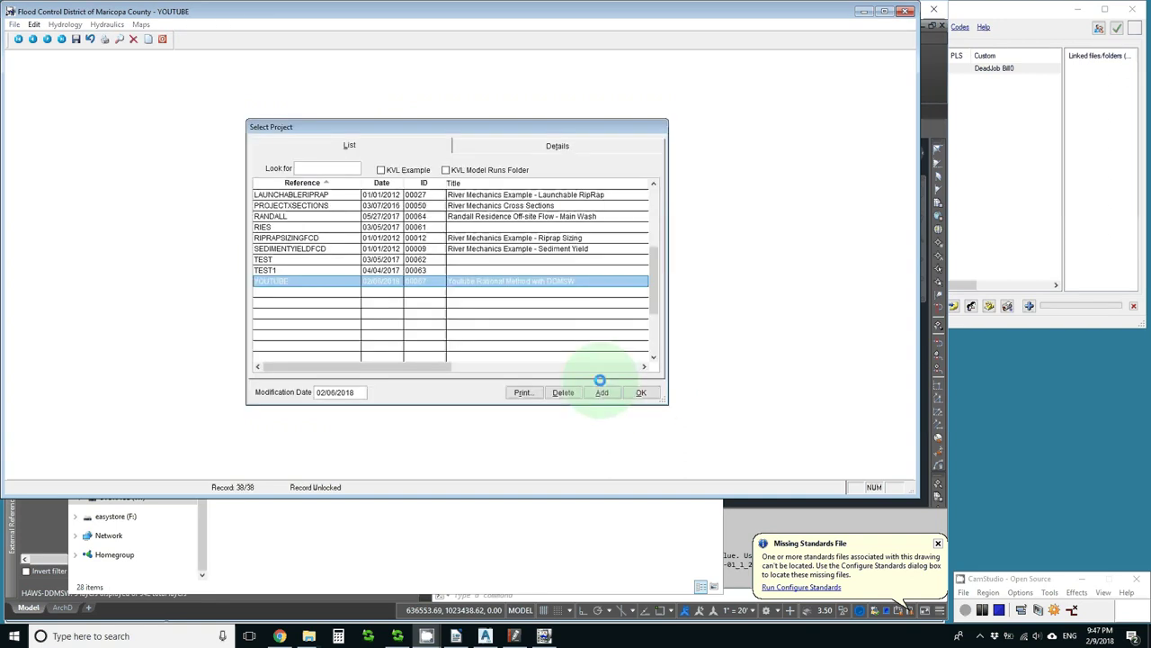
{"action": "left_click", "coordinate": [601, 391]}
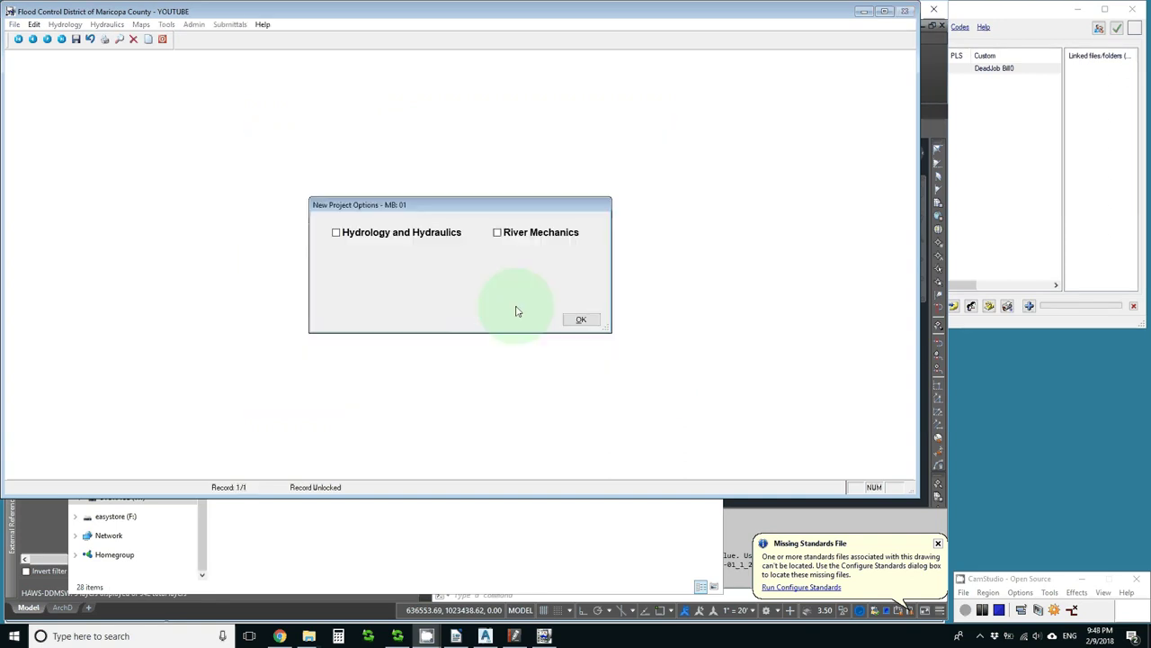
{"action": "left_click", "coordinate": [336, 233]}
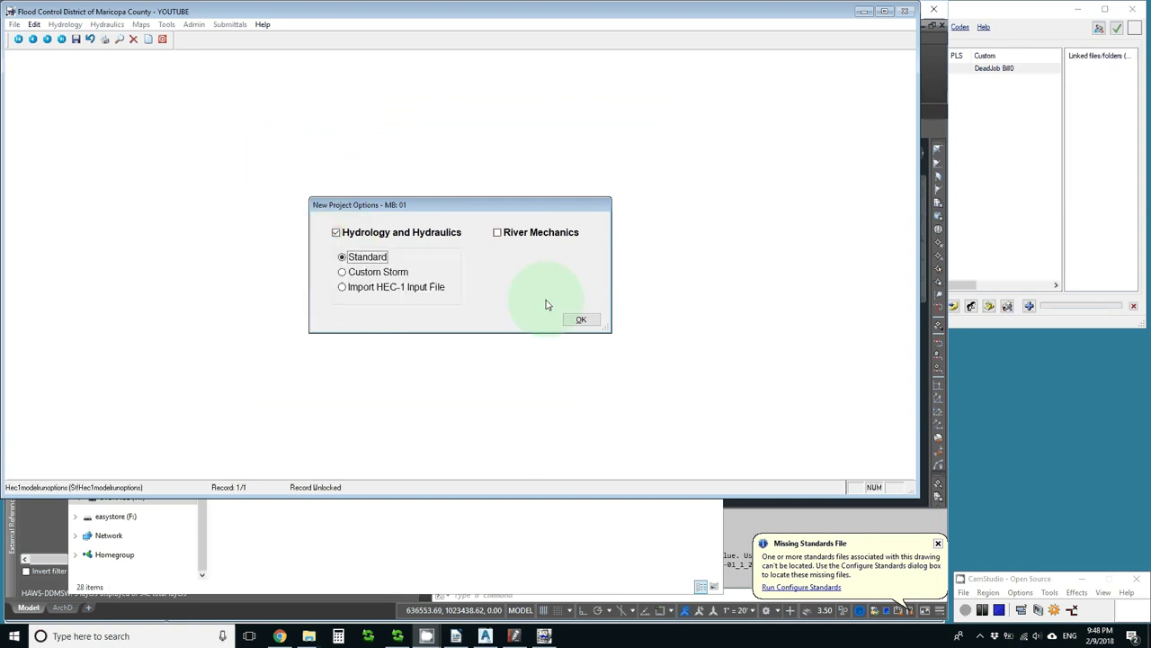
{"action": "left_click", "coordinate": [568, 320]}
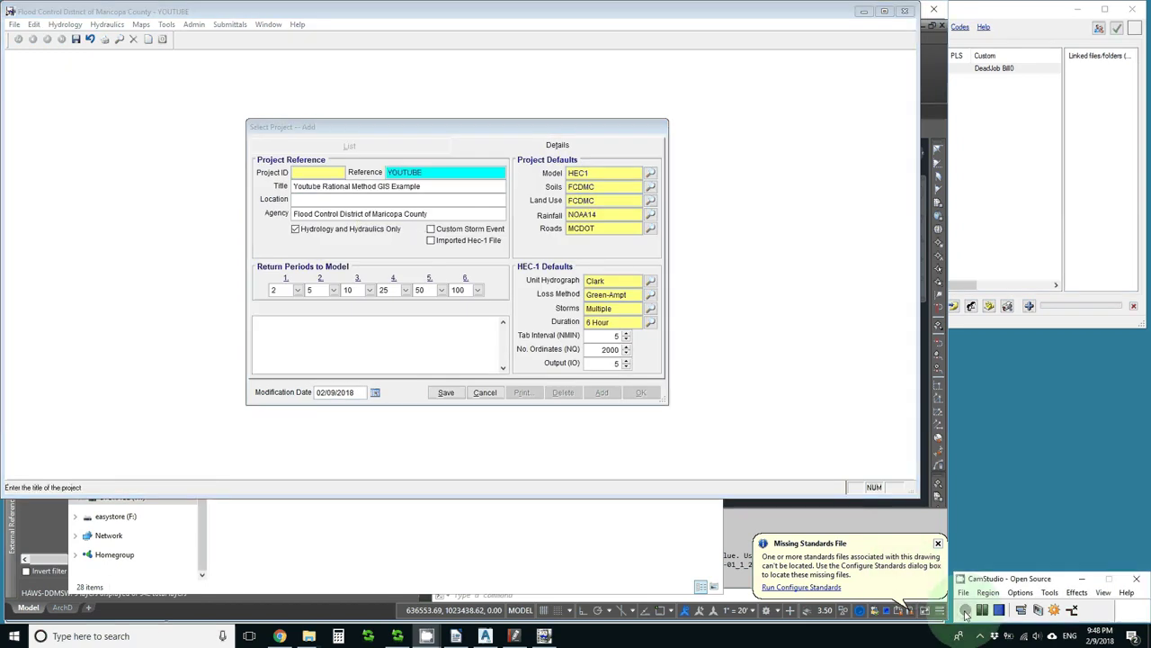
Set the new project's default model to Rational.
{"action": "left_click", "coordinate": [650, 173]}
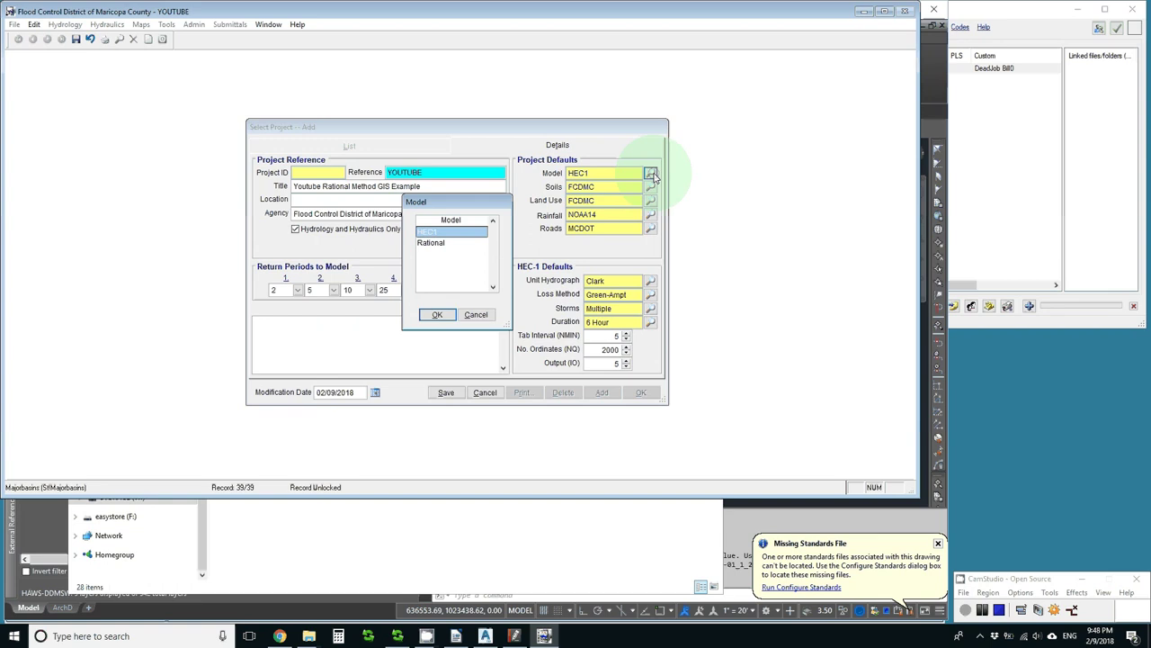
{"action": "left_click", "coordinate": [431, 243]}
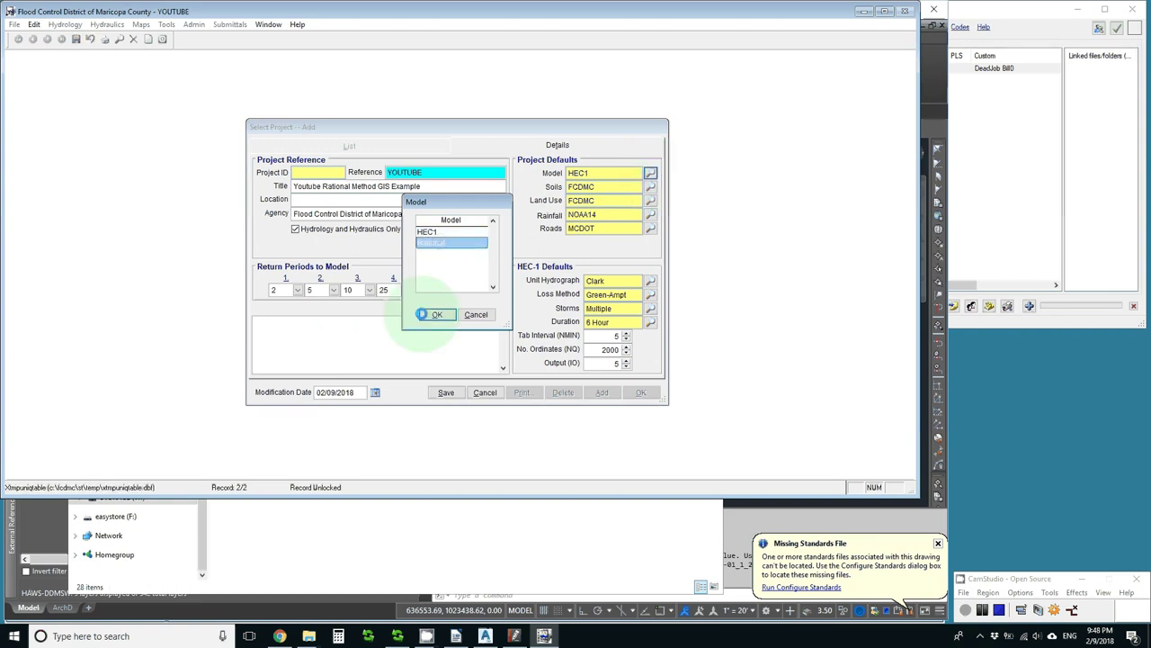
{"action": "left_click", "coordinate": [438, 315]}
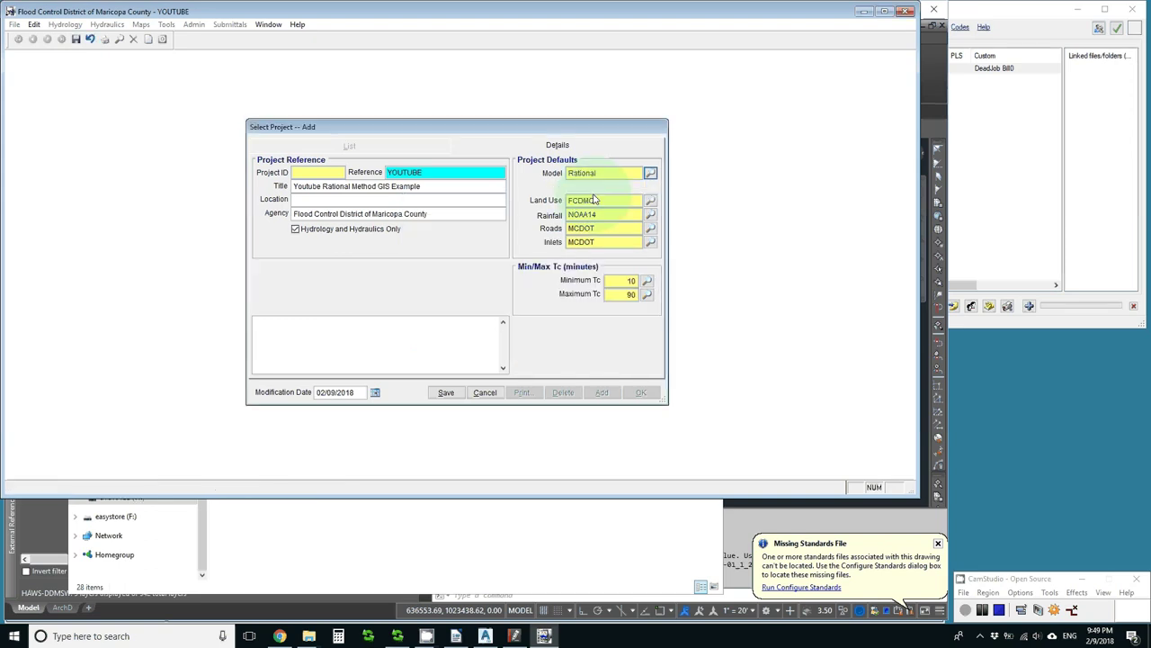
{"action": "left_click", "coordinate": [967, 610]}
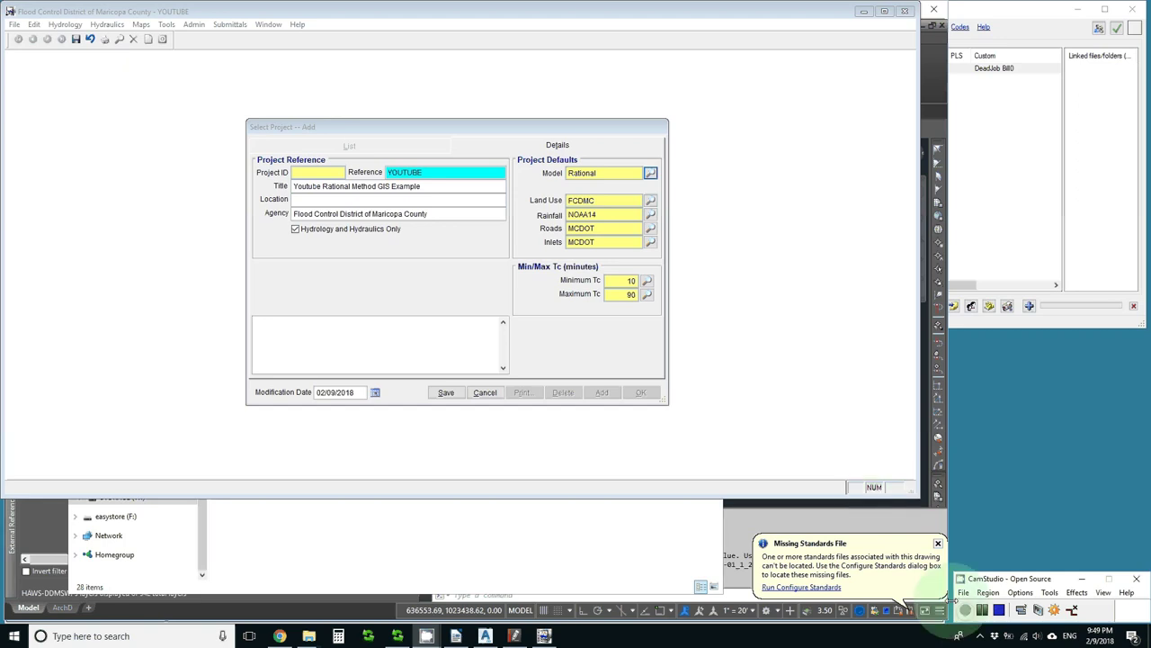
Save the new YOUTUBE project, select it as the working project and acknowledge the note about its defaults.
{"action": "left_click", "coordinate": [446, 394]}
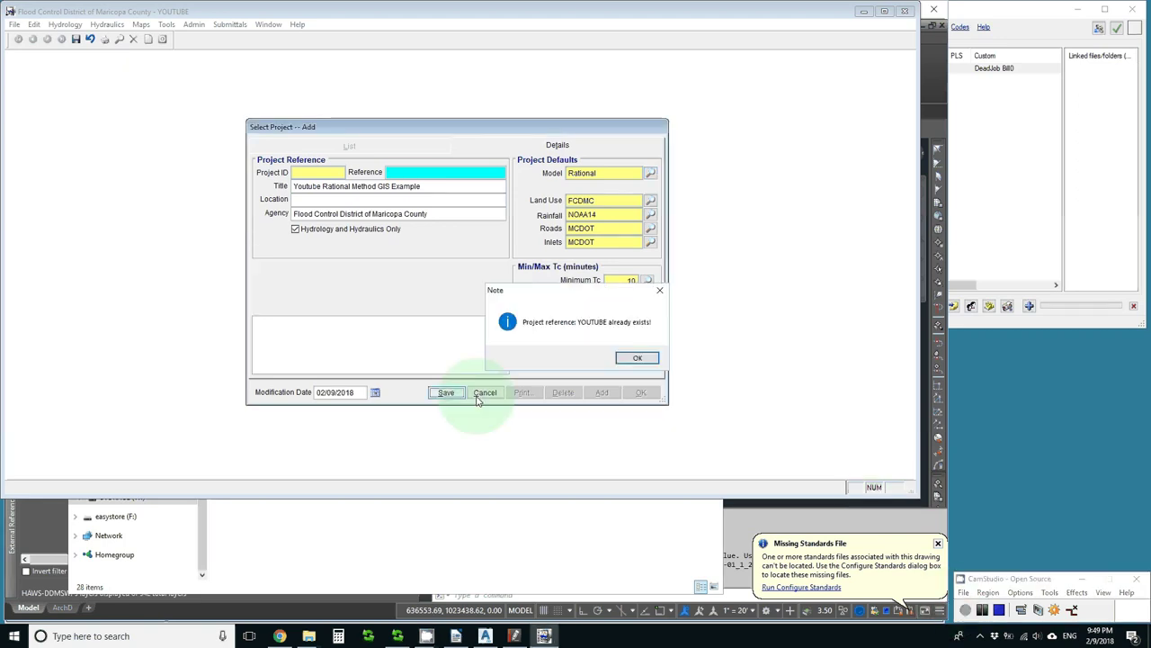
{"action": "left_click", "coordinate": [632, 358]}
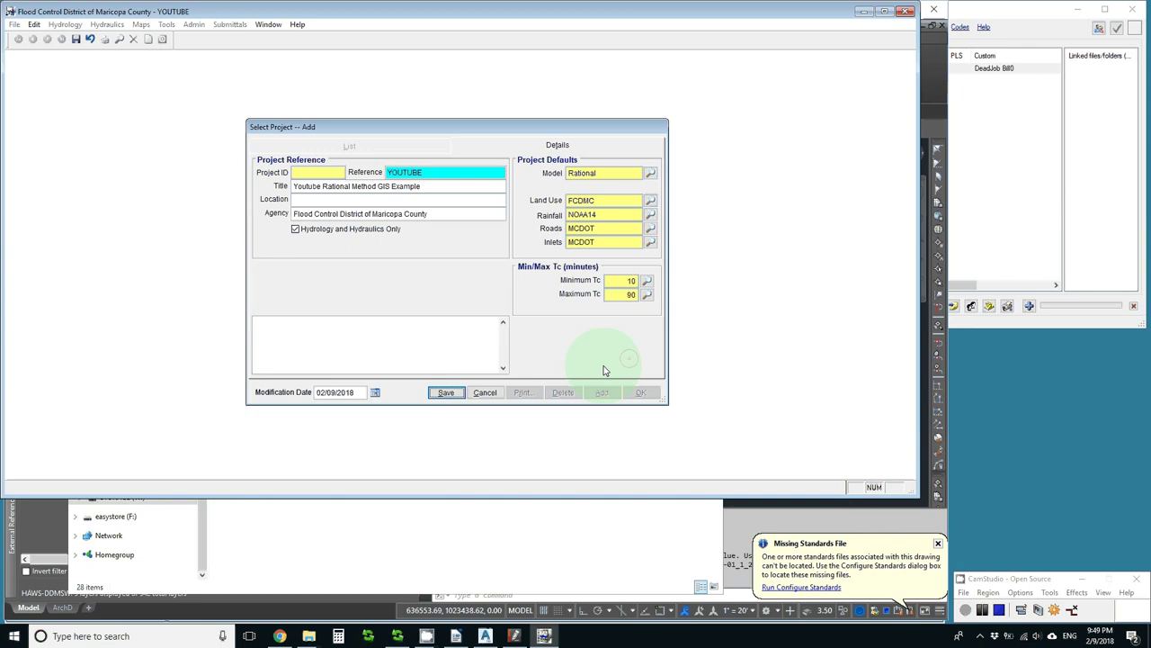
{"action": "left_click", "coordinate": [984, 611]}
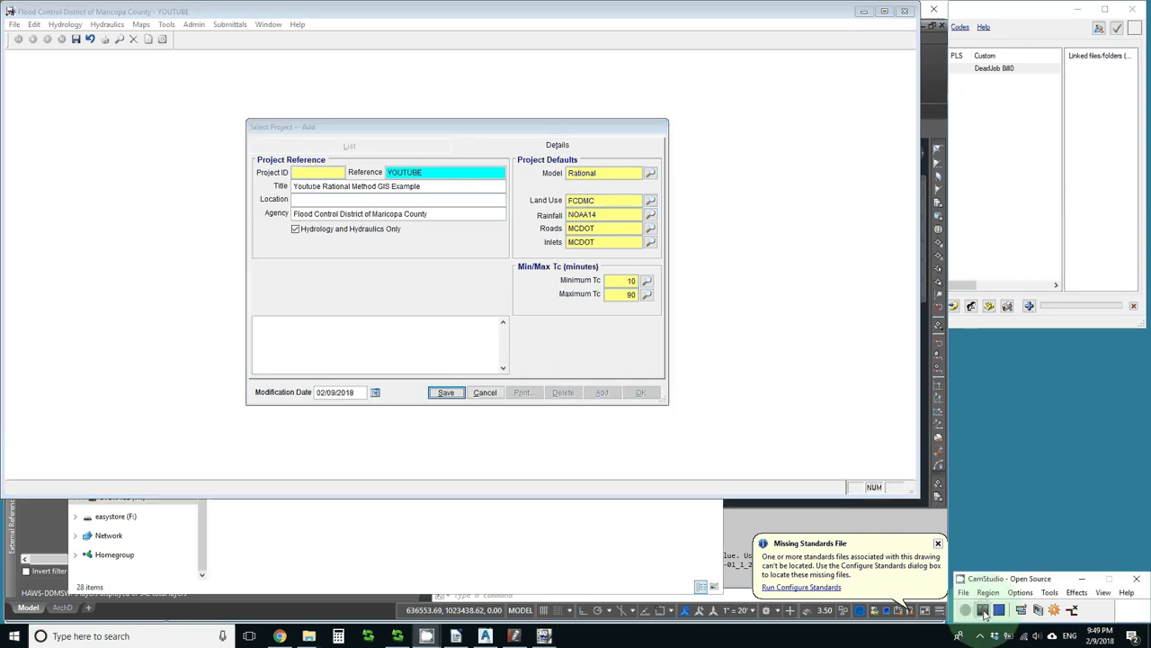
{"action": "left_click", "coordinate": [966, 612]}
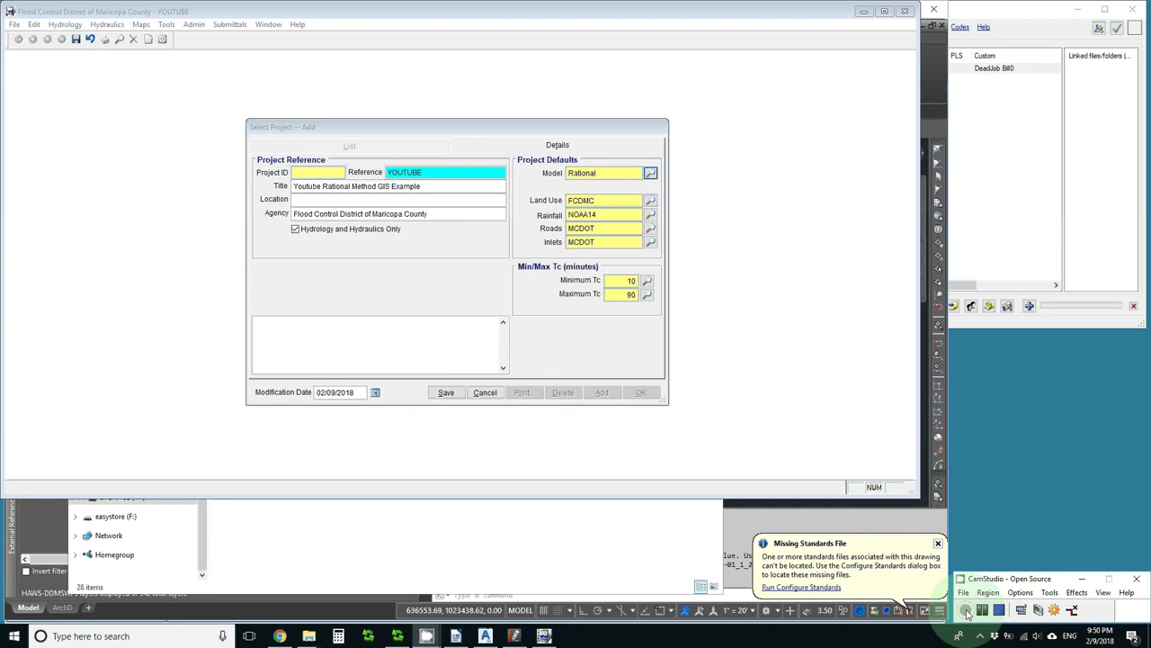
{"action": "left_click", "coordinate": [444, 393]}
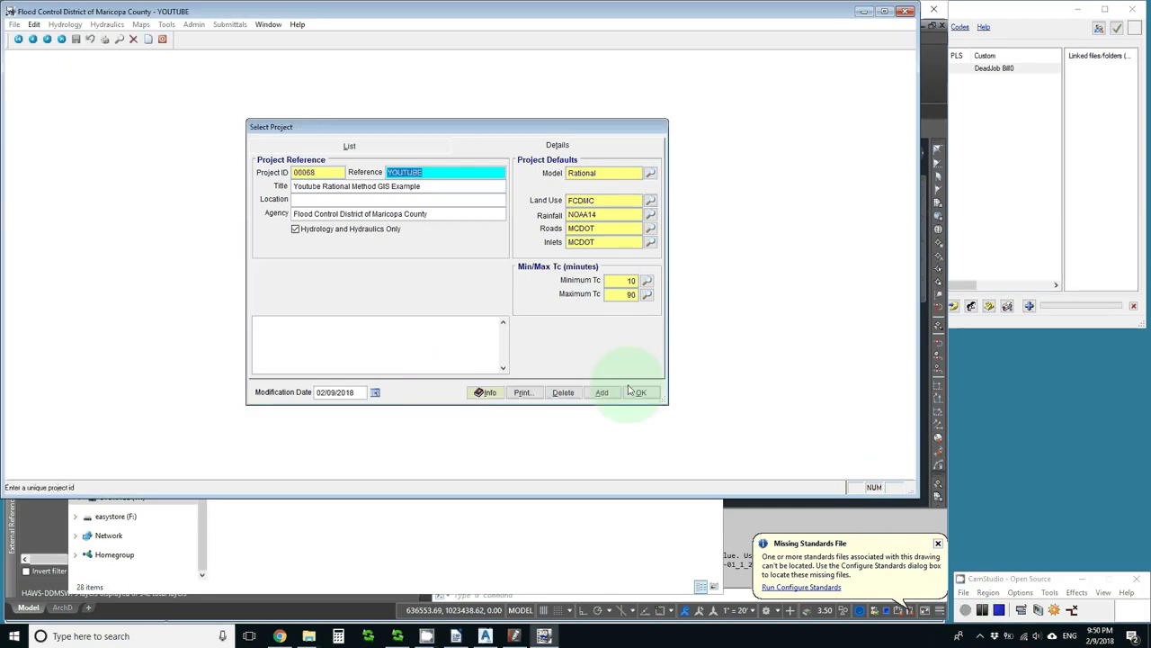
{"action": "left_click", "coordinate": [633, 392]}
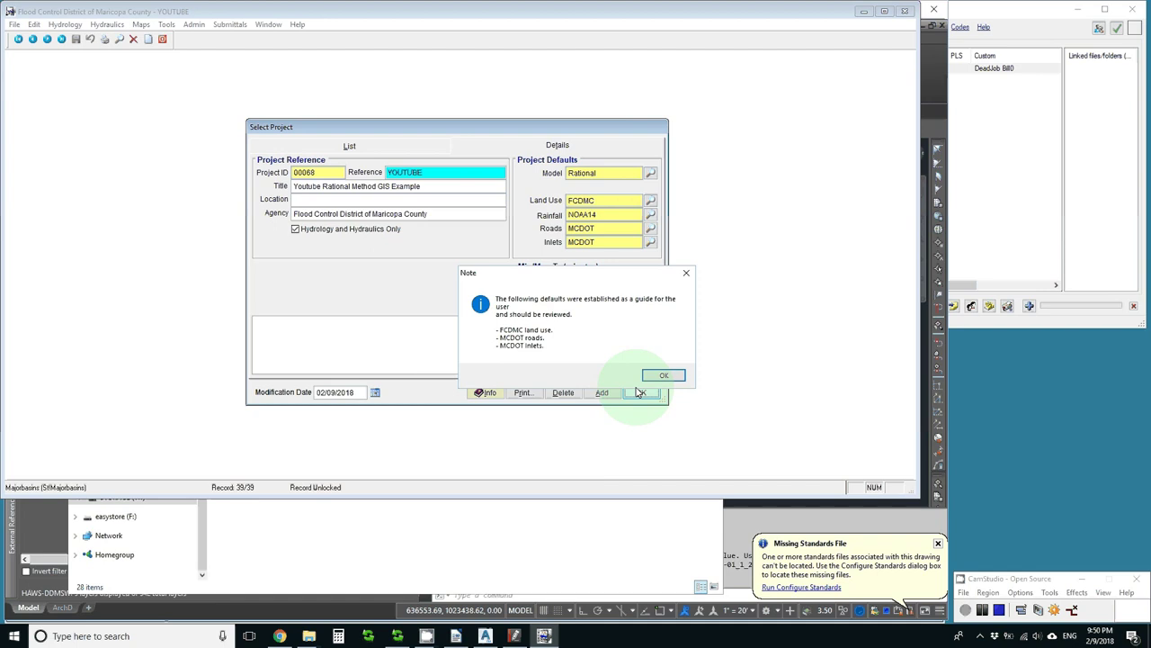
{"action": "left_click", "coordinate": [652, 377]}
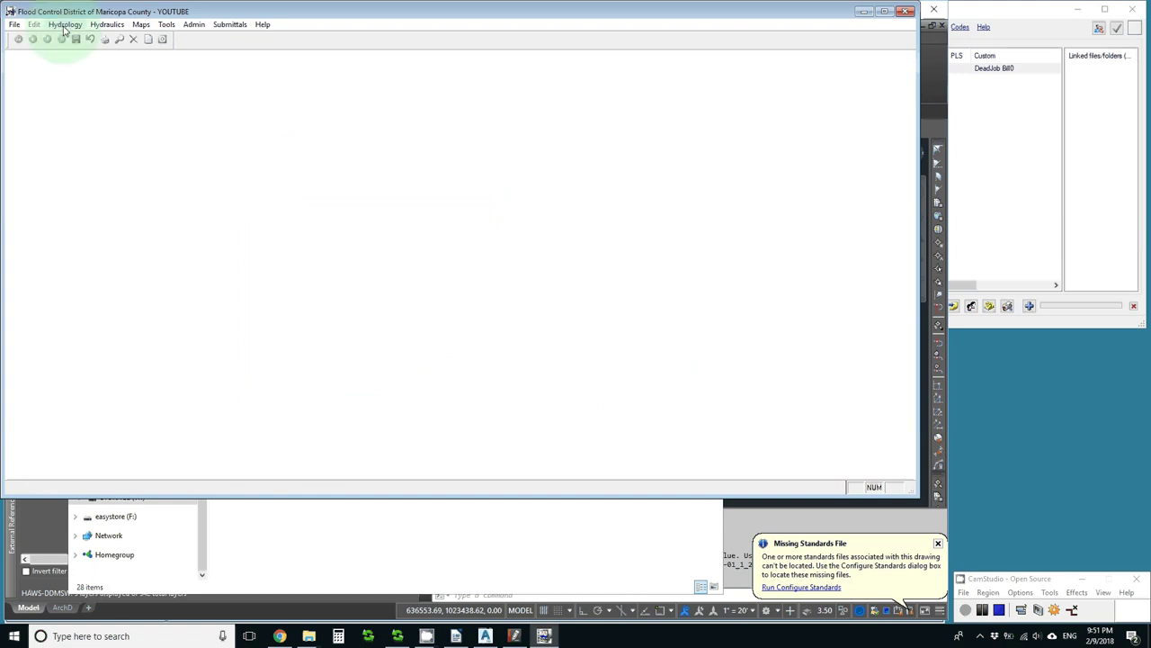
Open the project's NOAA 14 rainfall data and set its data source to GIS.
{"action": "left_click", "coordinate": [64, 27]}
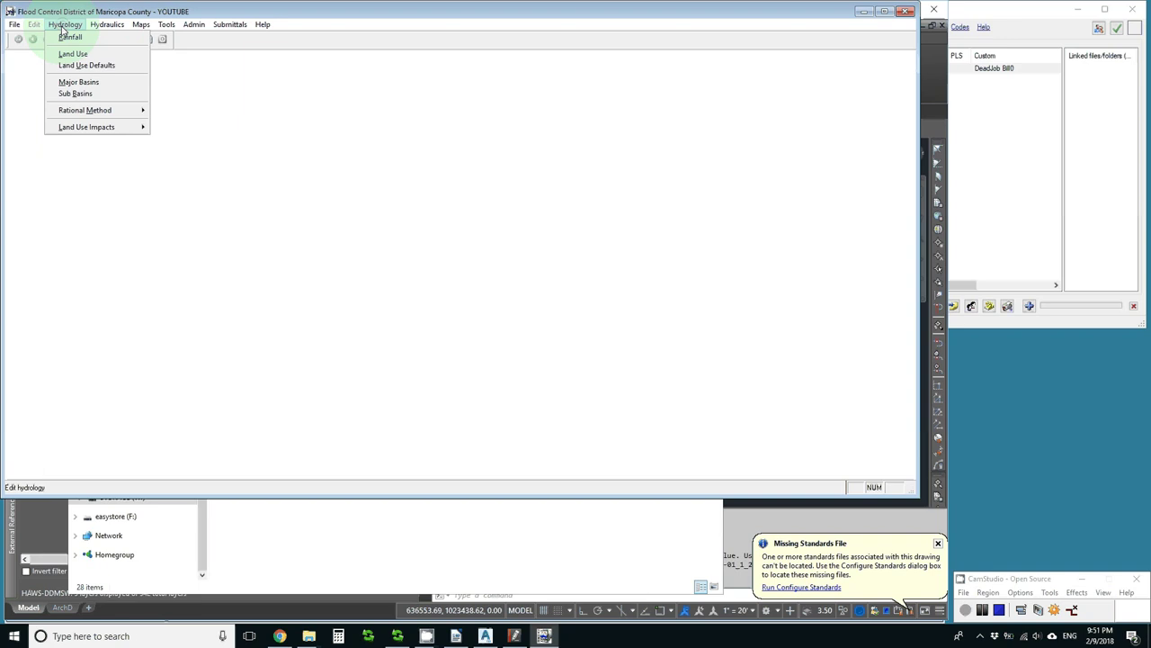
{"action": "left_click", "coordinate": [63, 38]}
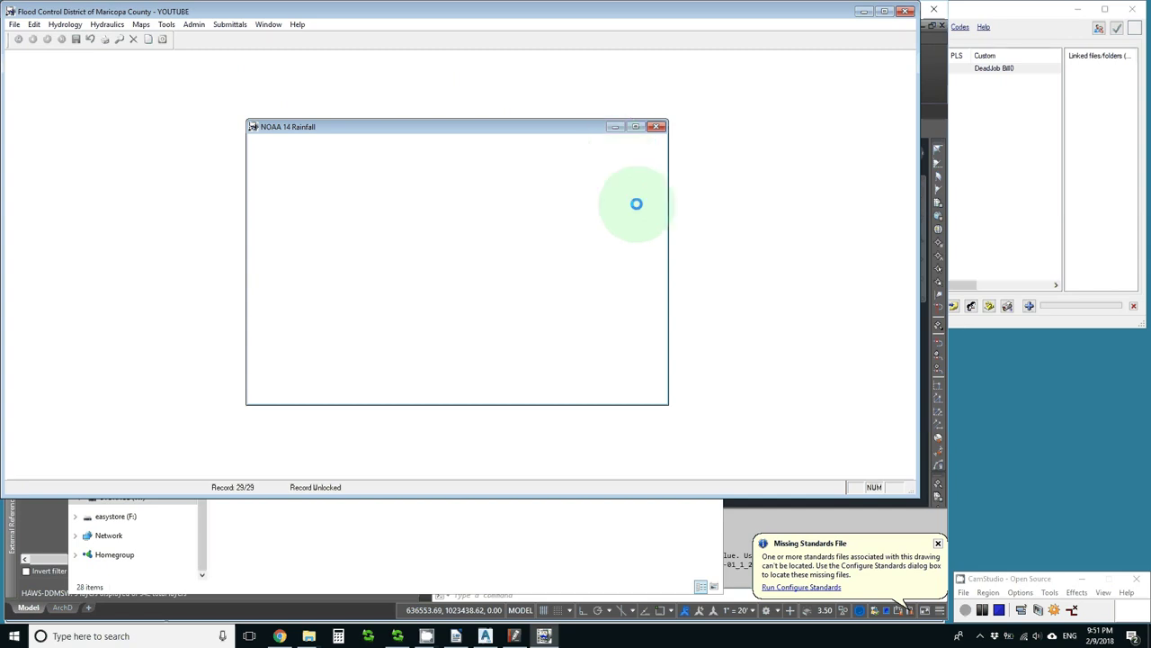
{"action": "left_click", "coordinate": [971, 616]}
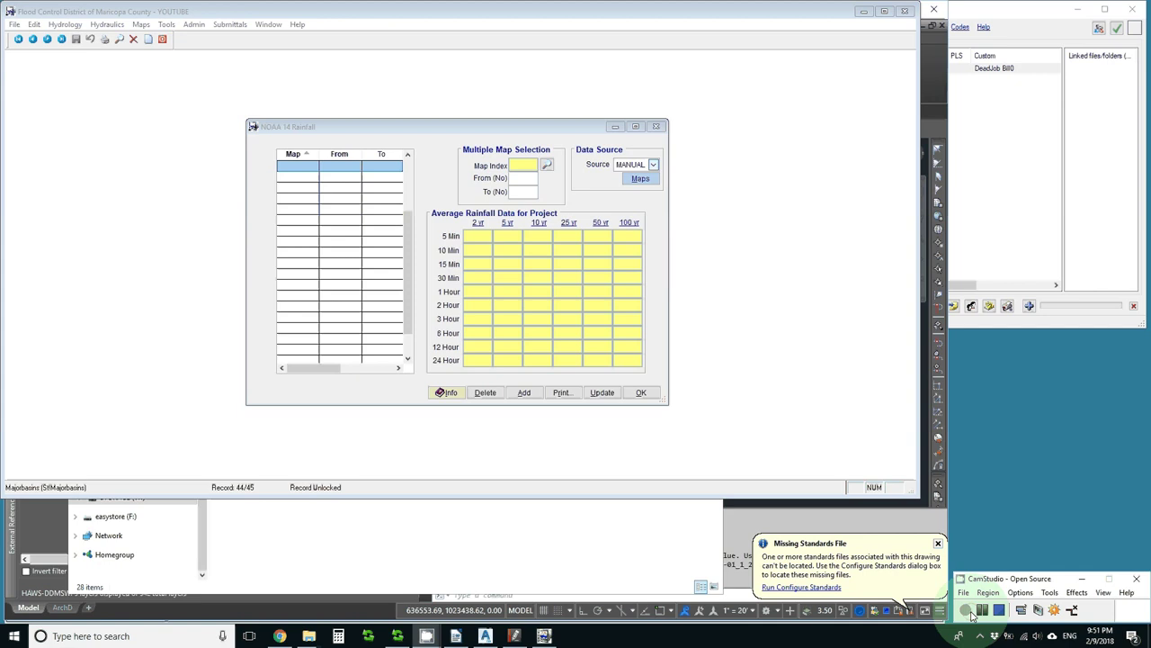
{"action": "left_click", "coordinate": [654, 166]}
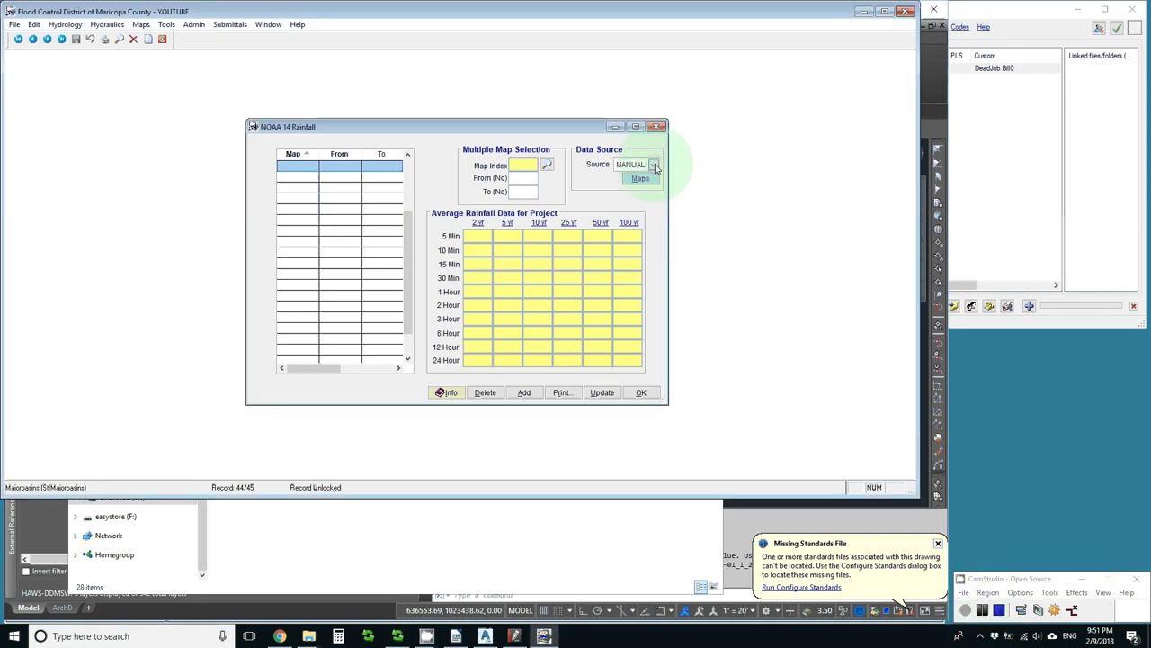
{"action": "left_click", "coordinate": [638, 187]}
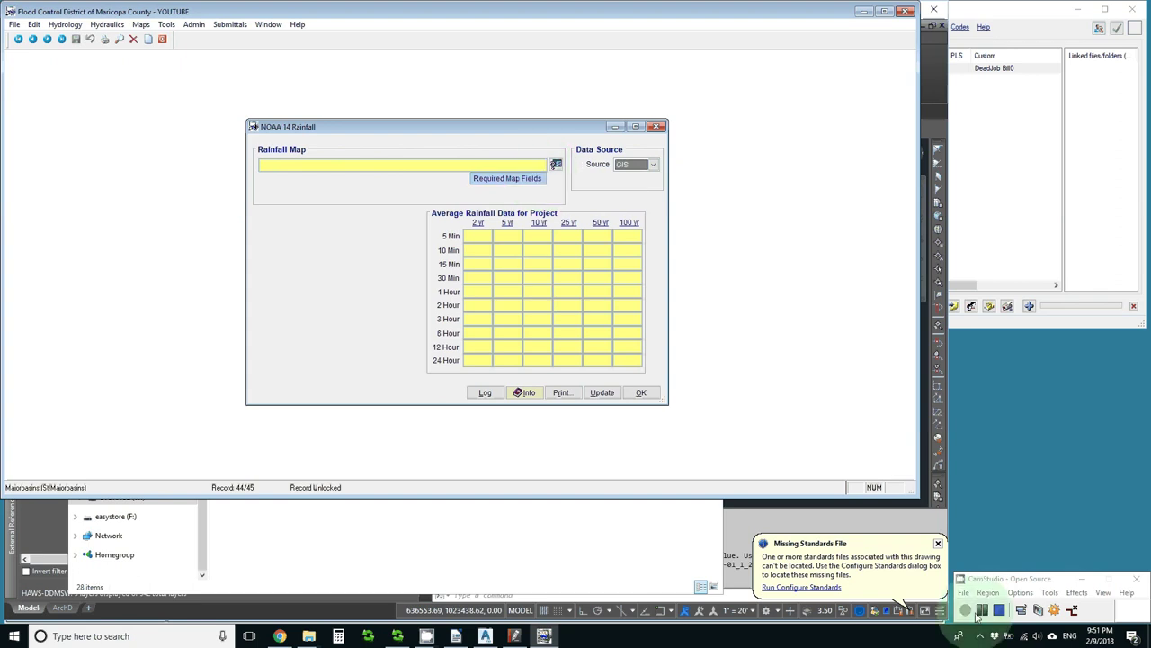
{"action": "left_click", "coordinate": [967, 612]}
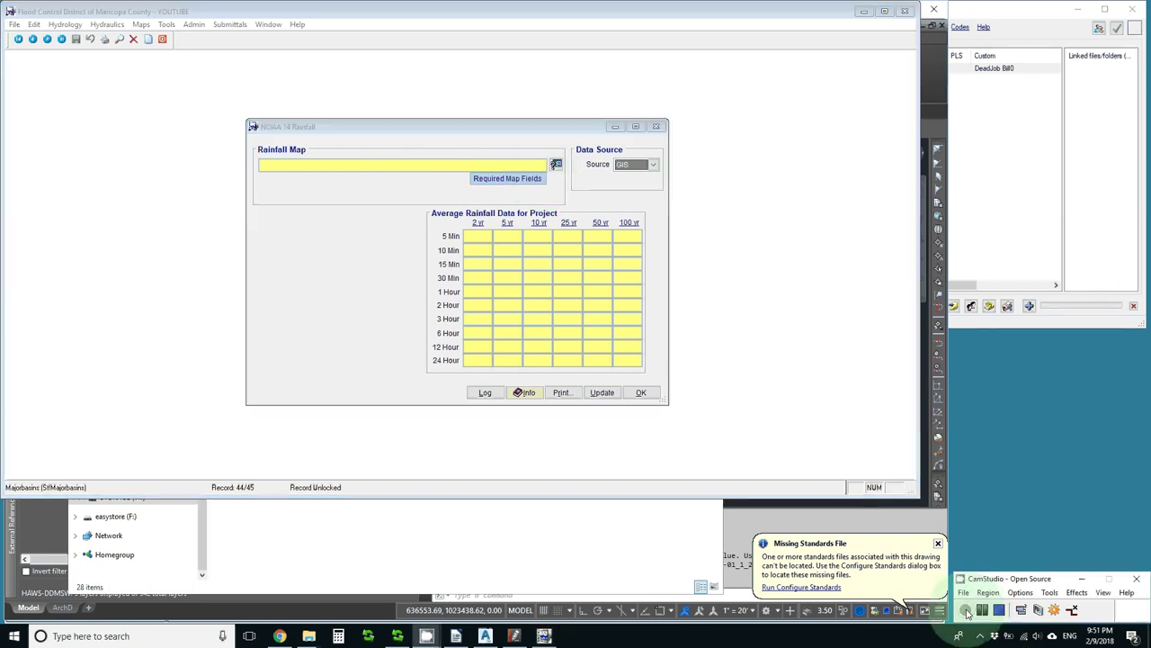
Switch to the DDMSW folder in File Explorer and copy its full path.
{"action": "left_click", "coordinate": [309, 635]}
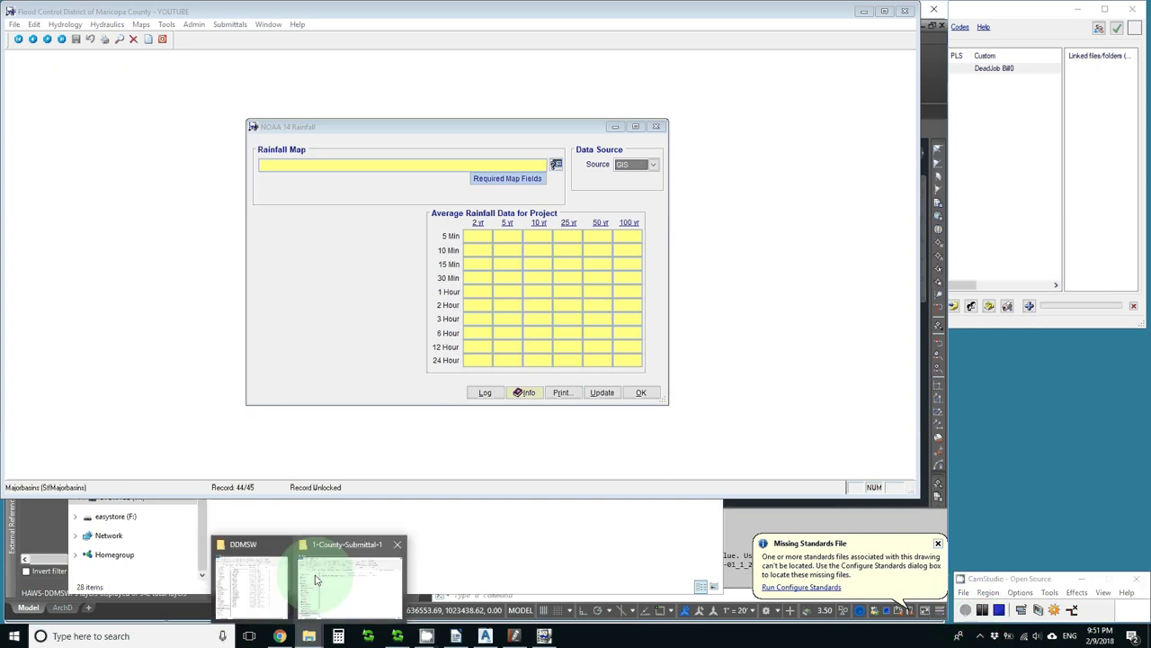
{"action": "left_click", "coordinate": [252, 585]}
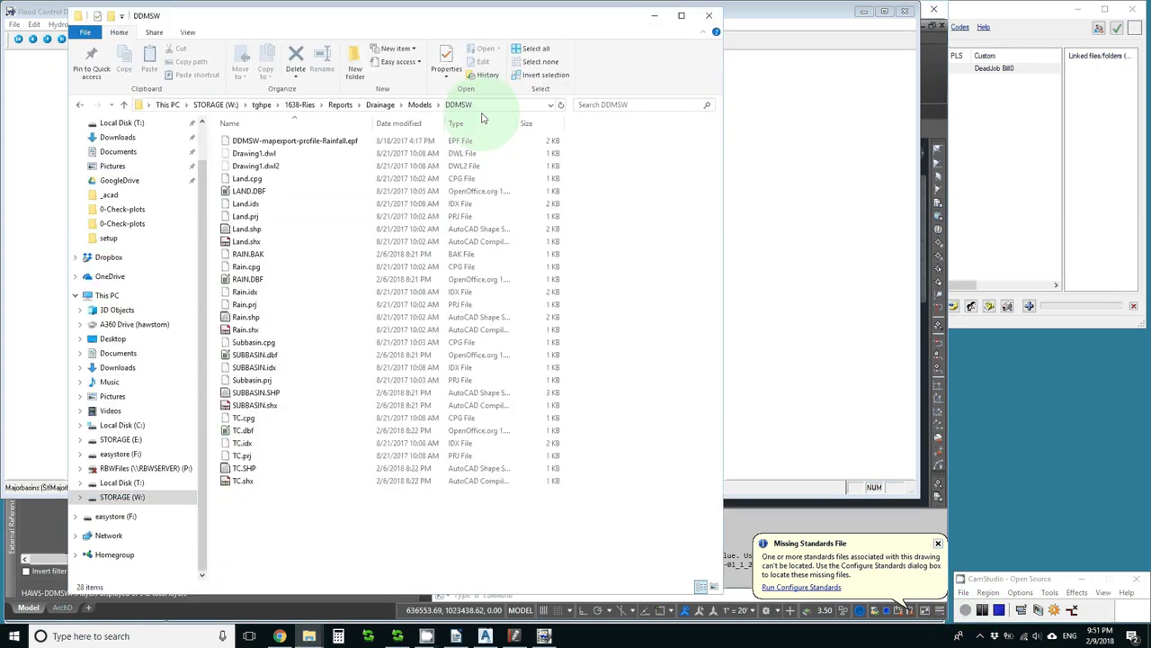
{"action": "left_click", "coordinate": [499, 105]}
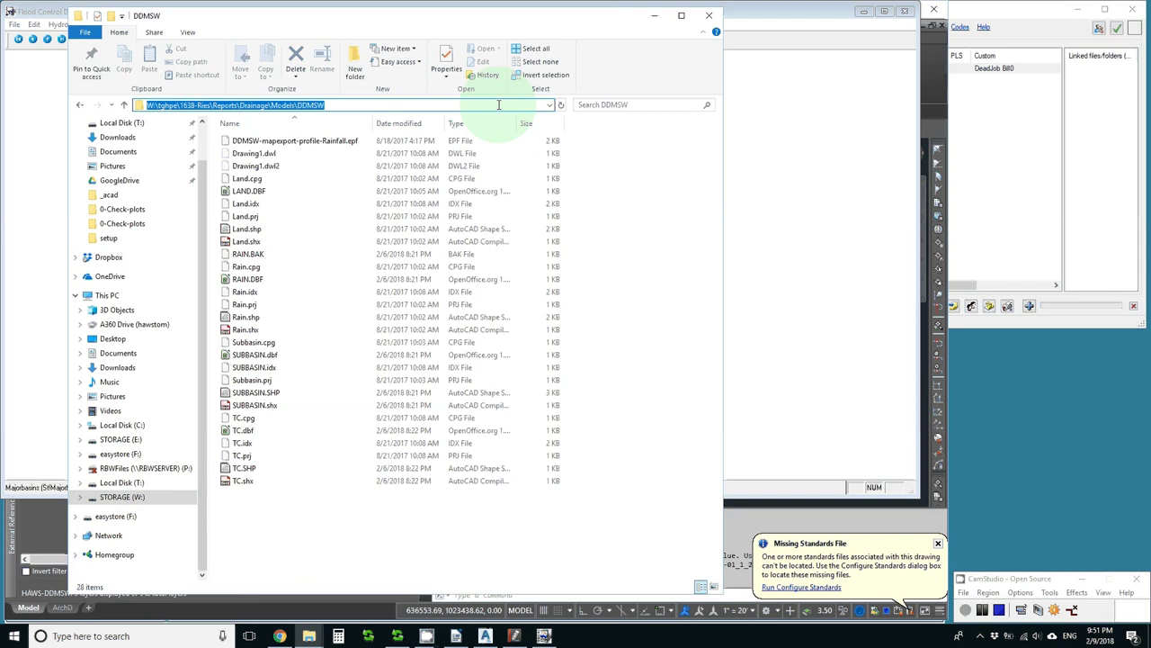
{"action": "left_click", "coordinate": [982, 611]}
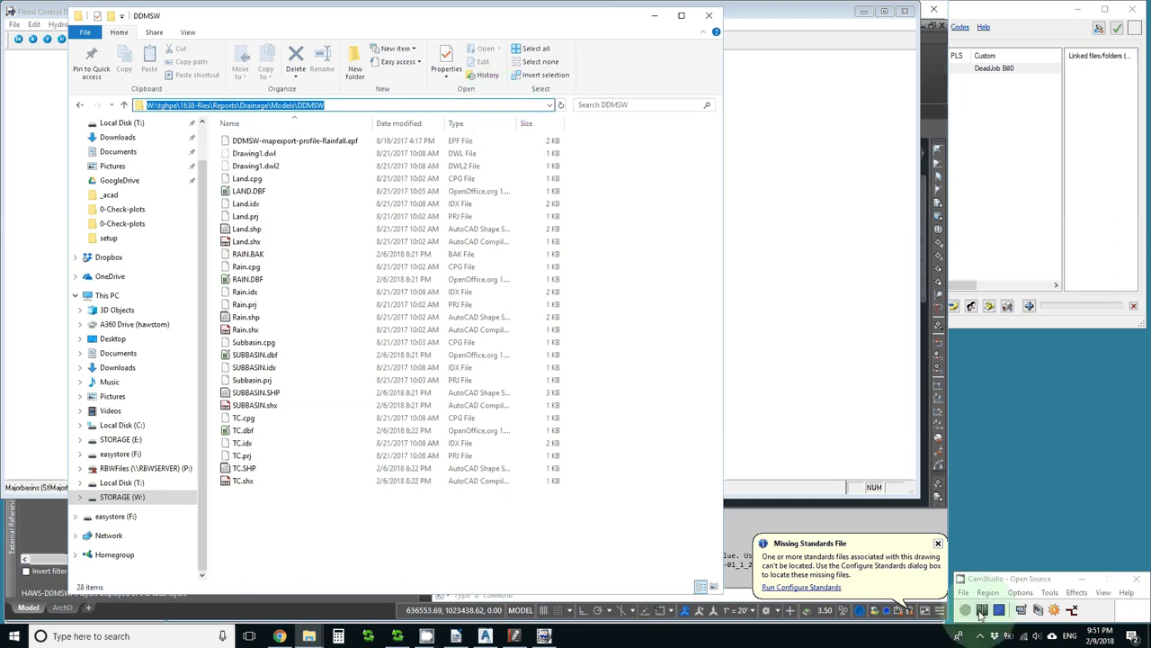
{"action": "left_click", "coordinate": [966, 611]}
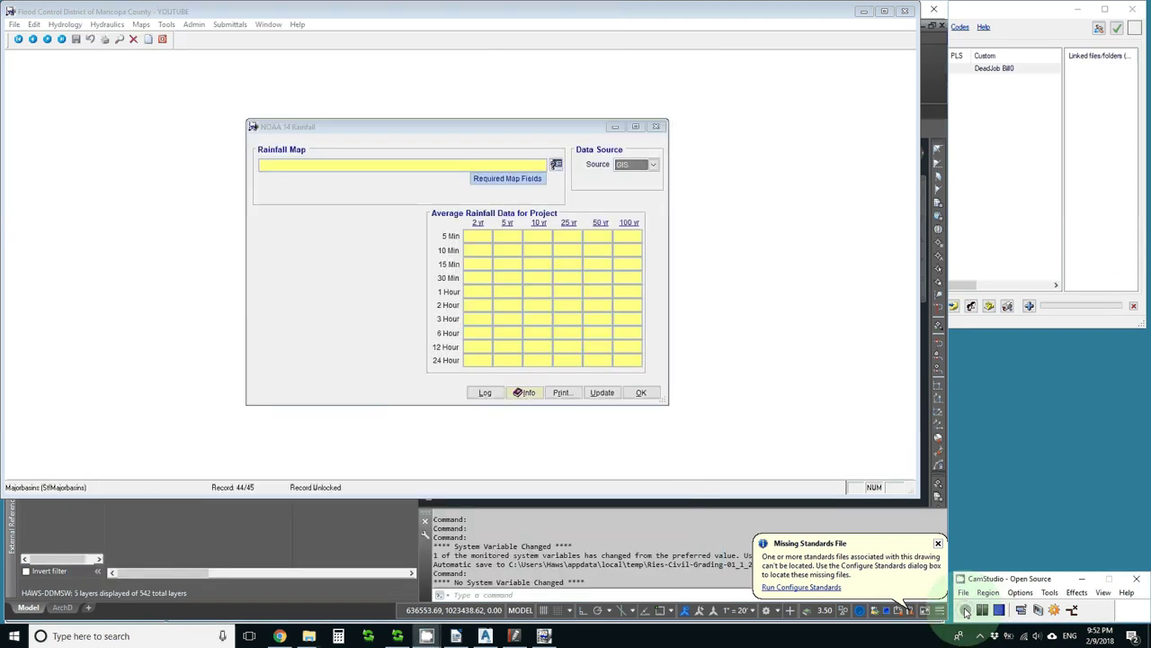
Set the rainfall map to Rain.shp from the copied DDMSW folder path.
{"action": "left_click", "coordinate": [556, 167]}
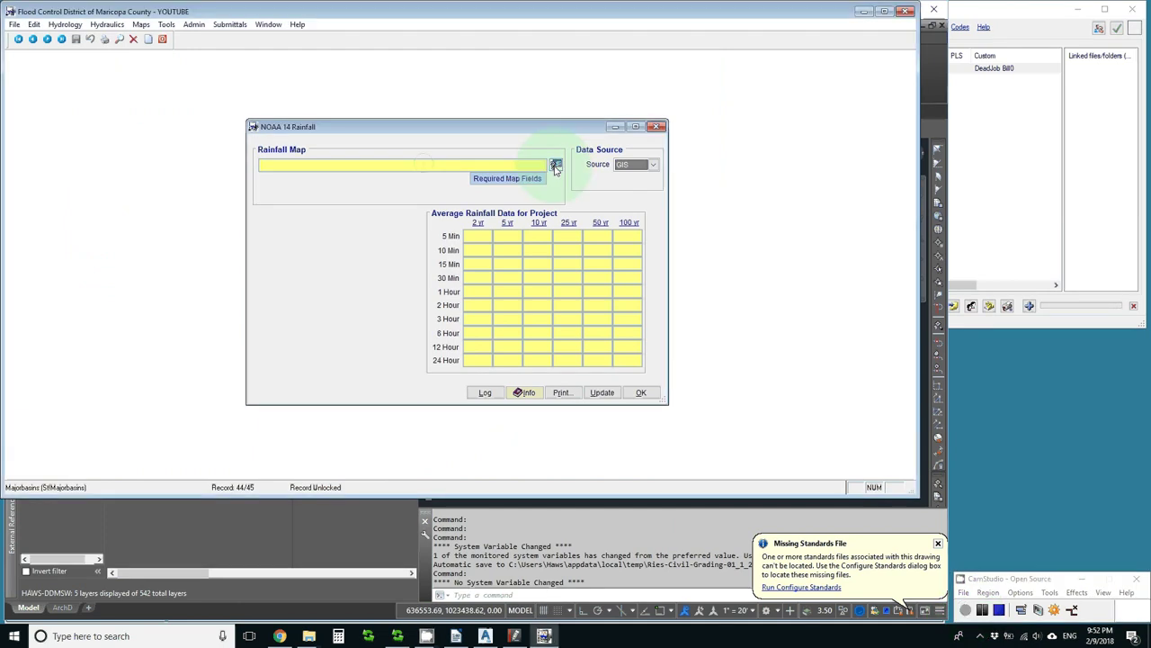
{"action": "left_click", "coordinate": [556, 167]}
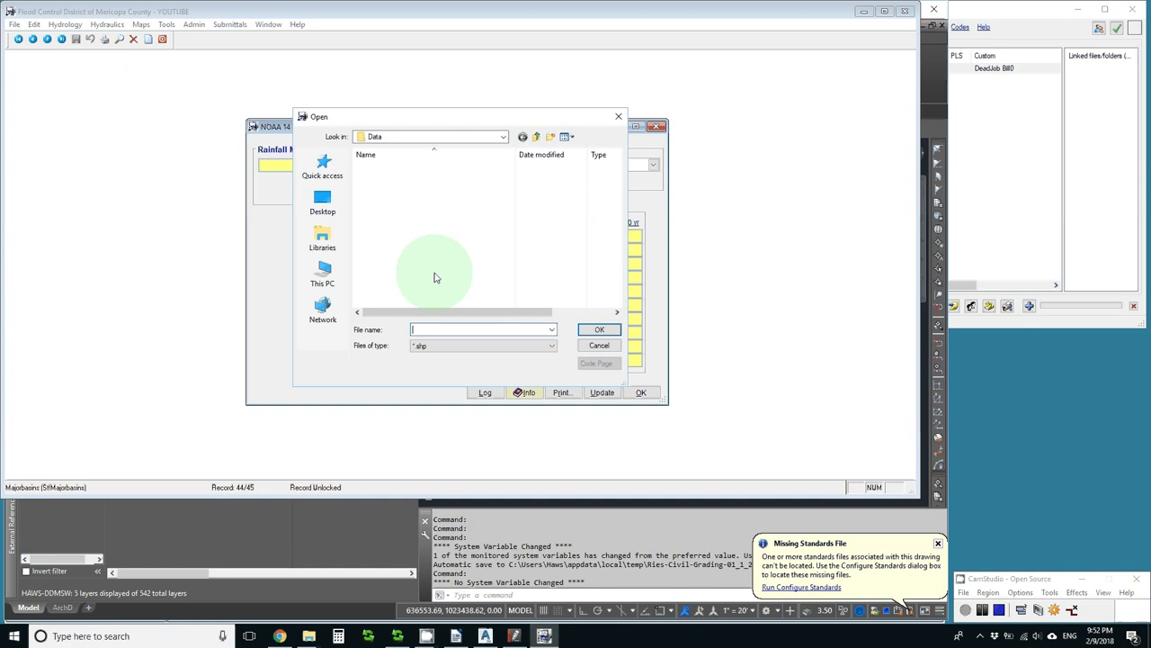
{"action": "key", "text": "ctrl+v"}
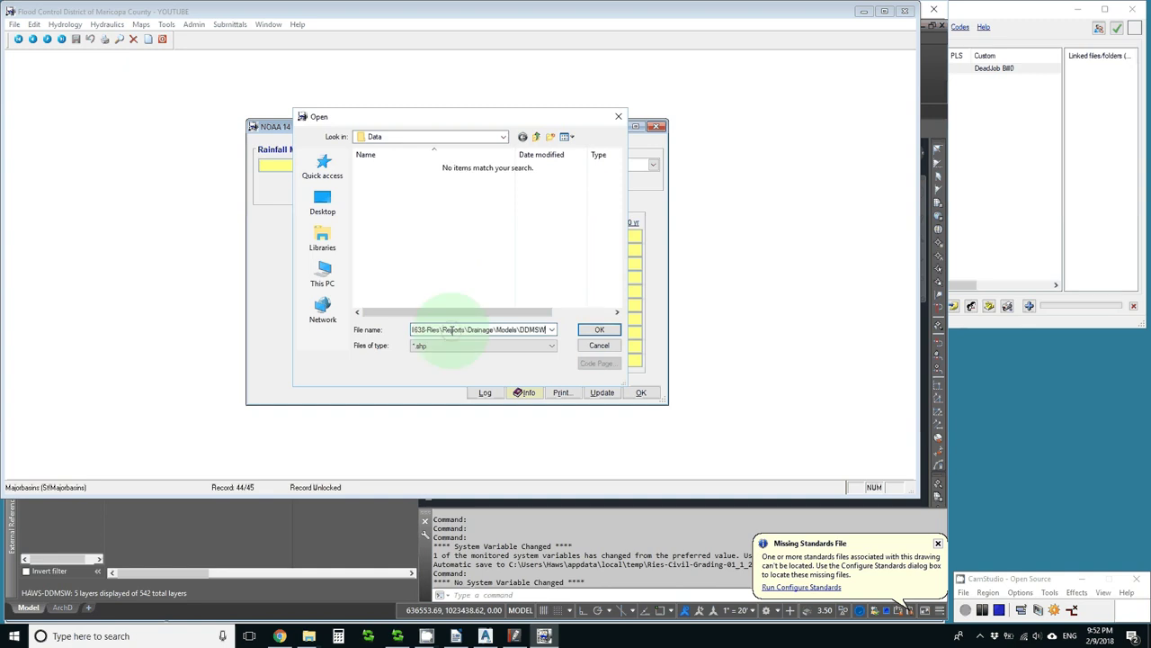
{"action": "key", "text": "Return"}
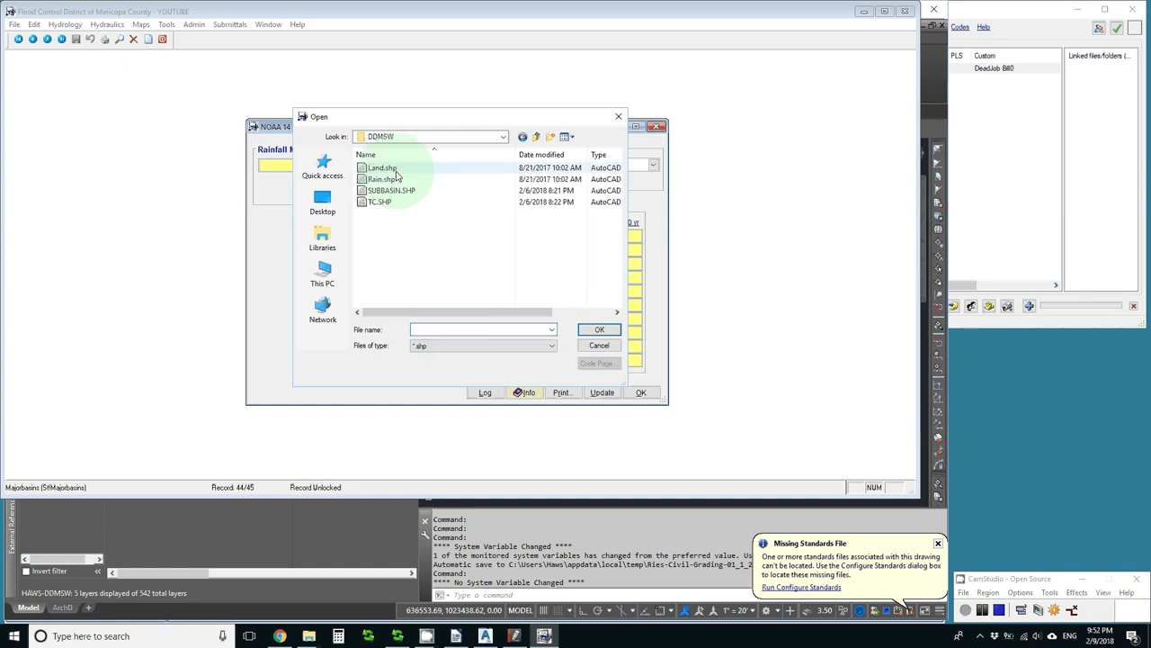
{"action": "left_click", "coordinate": [367, 180]}
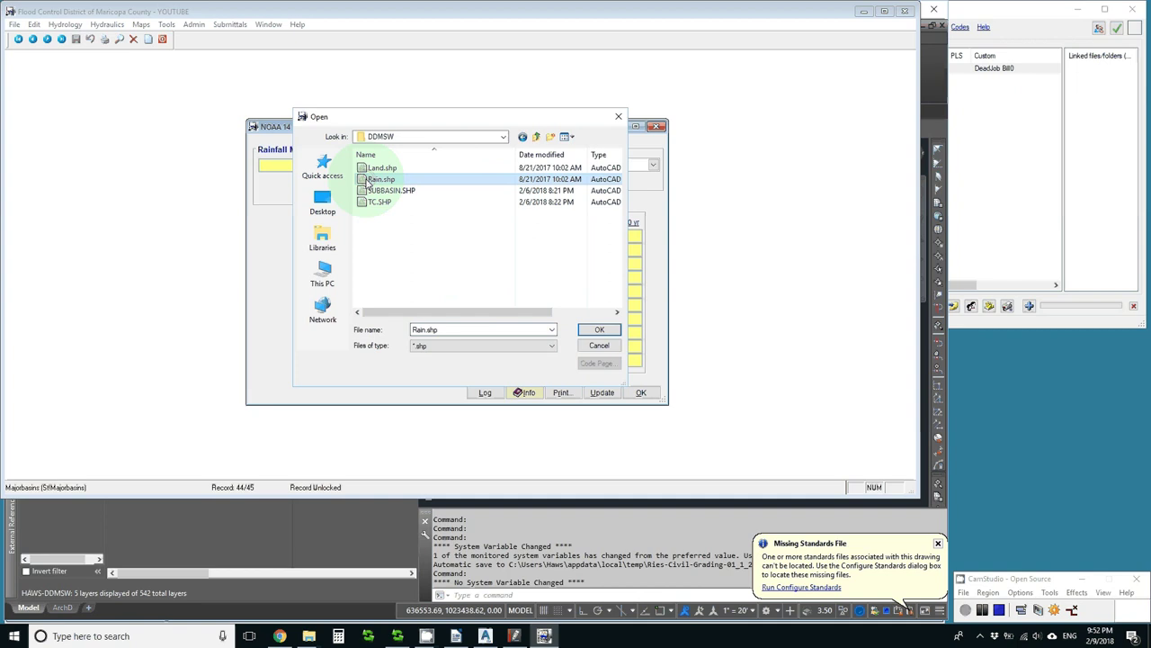
{"action": "left_click", "coordinate": [596, 329]}
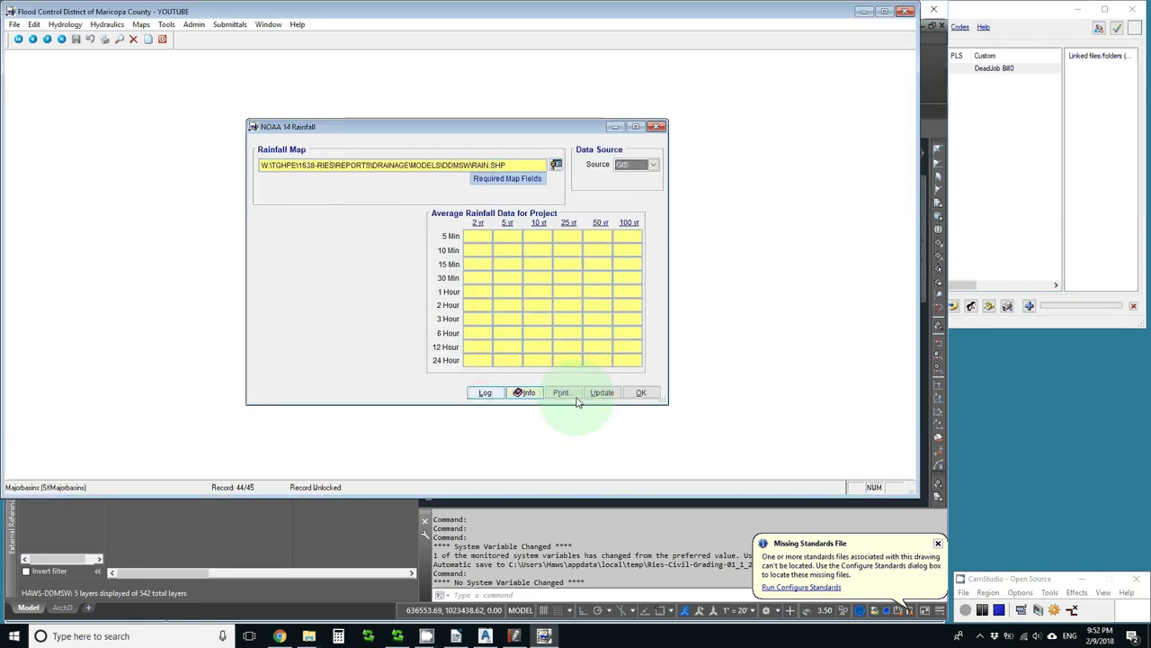
Update the project's NOAA 14 rainfall data from the rainfall shapefile and close the rainfall form.
{"action": "left_click", "coordinate": [600, 393]}
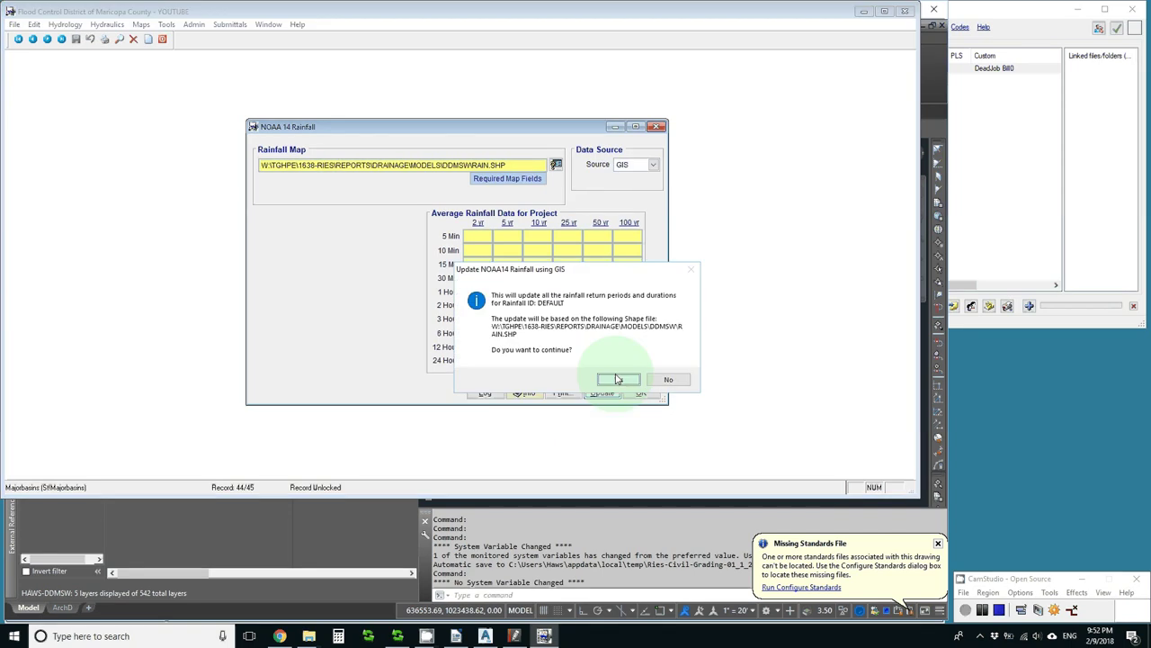
{"action": "left_click", "coordinate": [618, 379]}
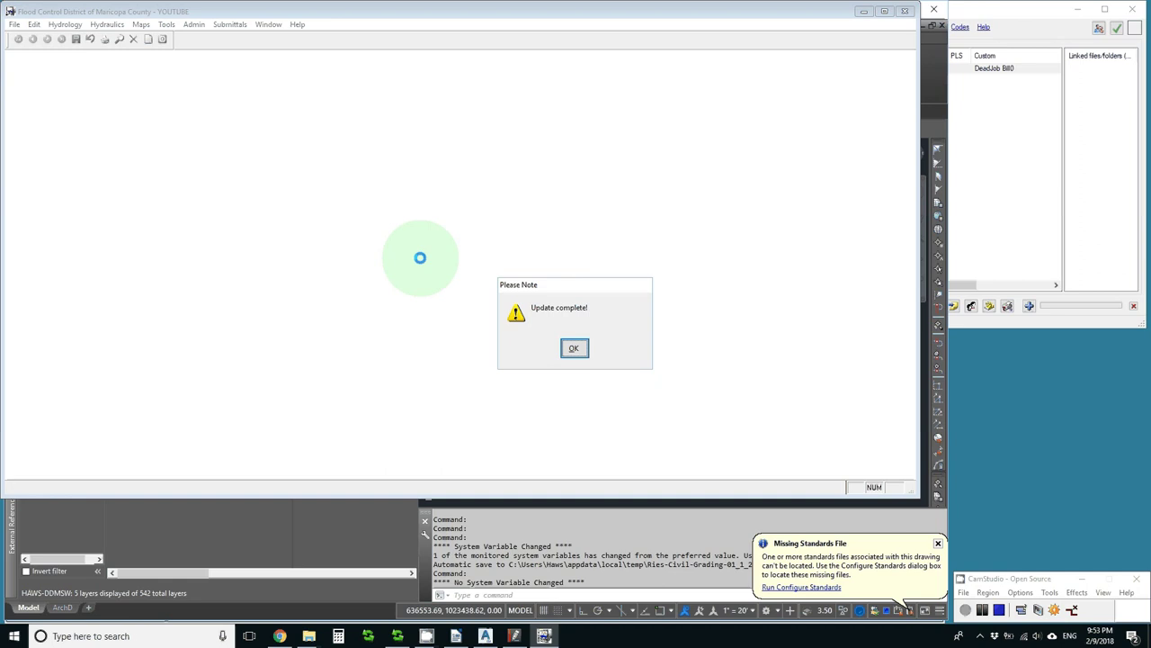
{"action": "left_click", "coordinate": [574, 348]}
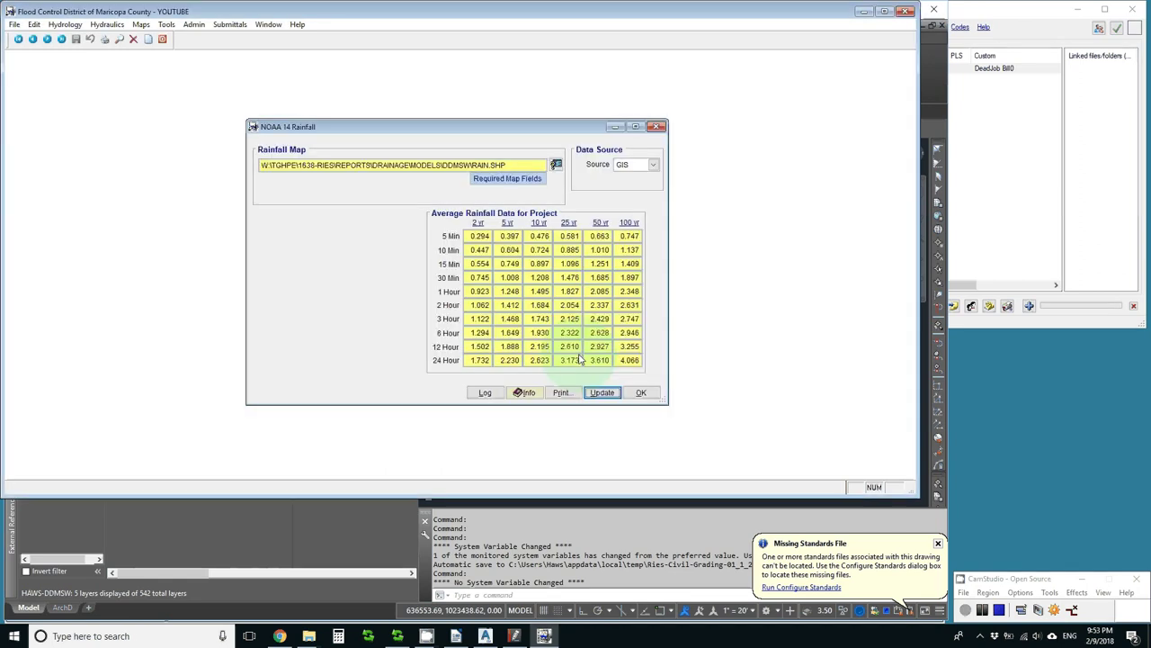
{"action": "left_click", "coordinate": [640, 393]}
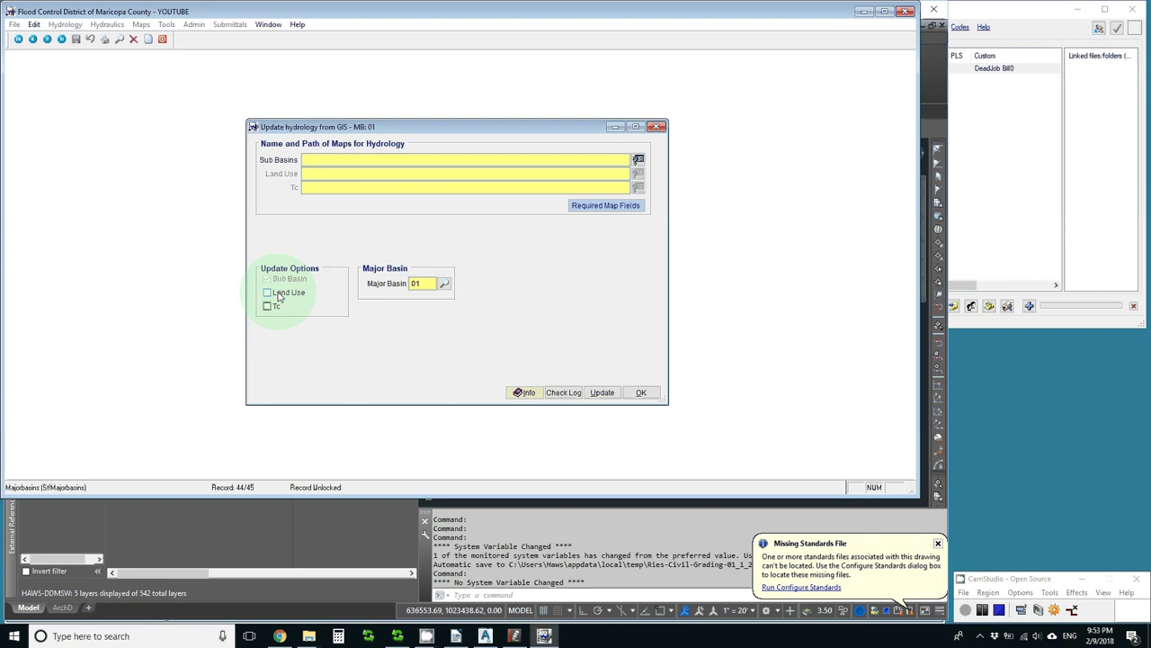
Include Land Use and Tc in the GIS hydrology update and set SUBBASIN.SHP as the Sub Basins map.
{"action": "left_click", "coordinate": [279, 297]}
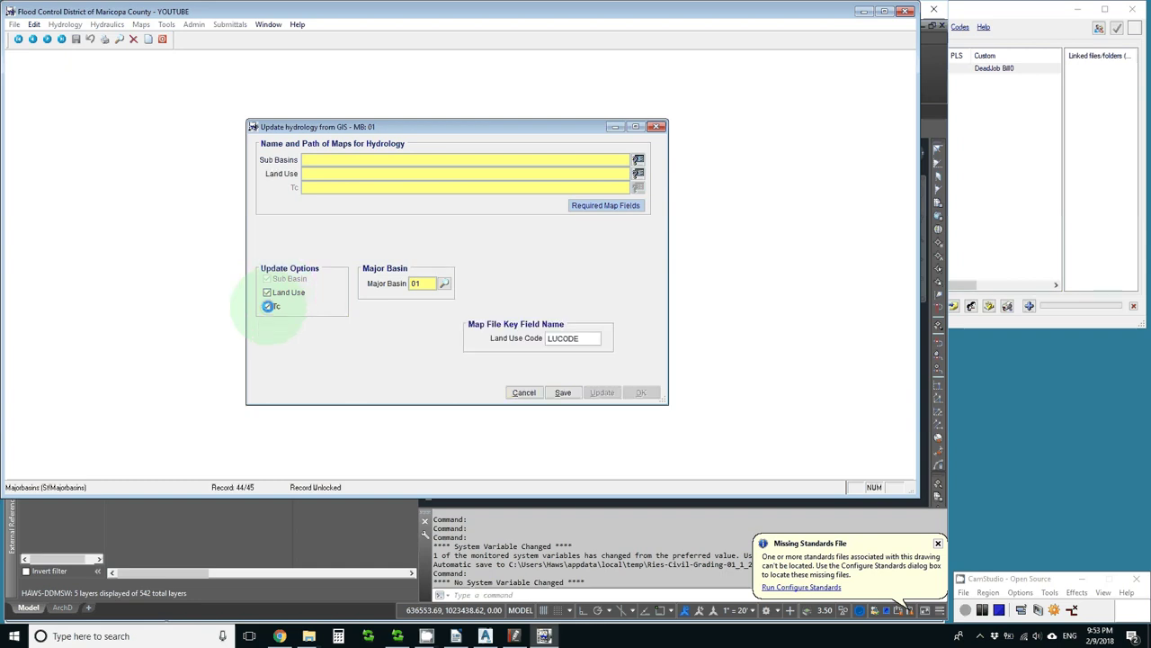
{"action": "left_click", "coordinate": [267, 306]}
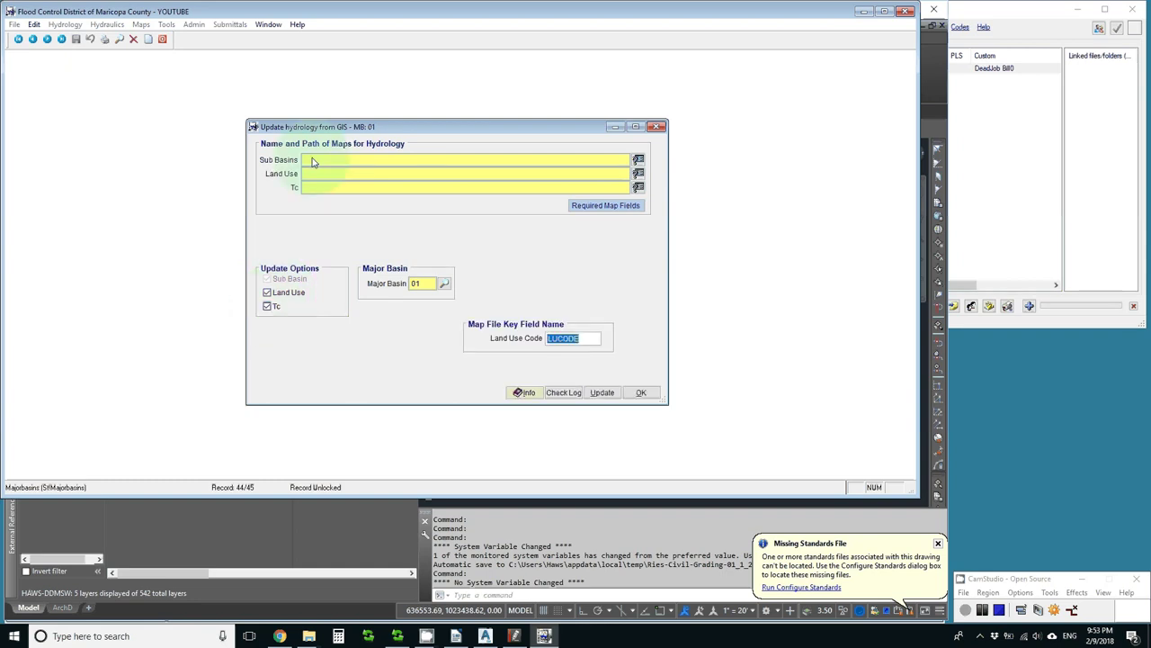
{"action": "left_click", "coordinate": [638, 161]}
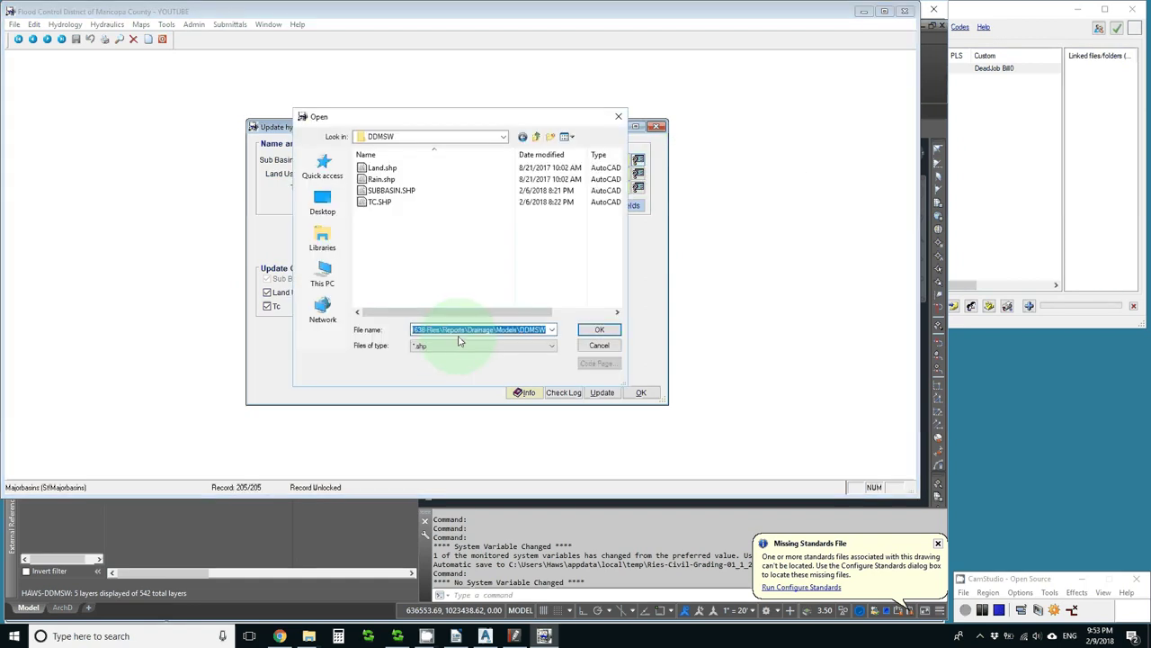
{"action": "double_click", "coordinate": [364, 191]}
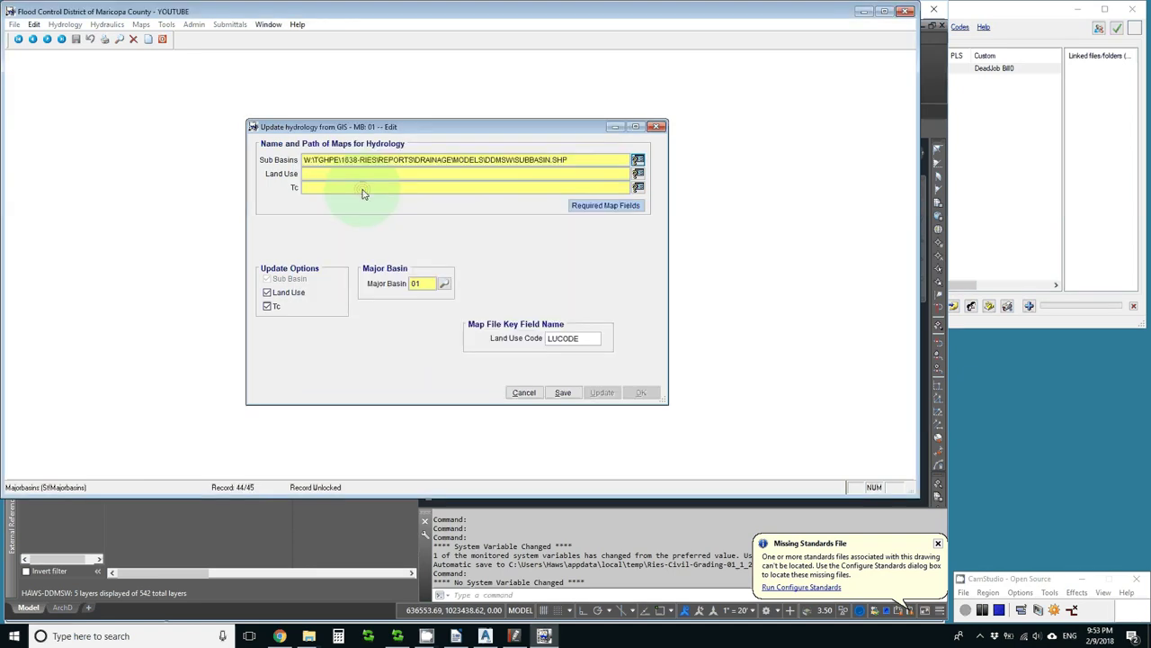
Set Land.shp as the Land Use map and TC.SHP as the Tc map for the hydrology update.
{"action": "left_click", "coordinate": [363, 189]}
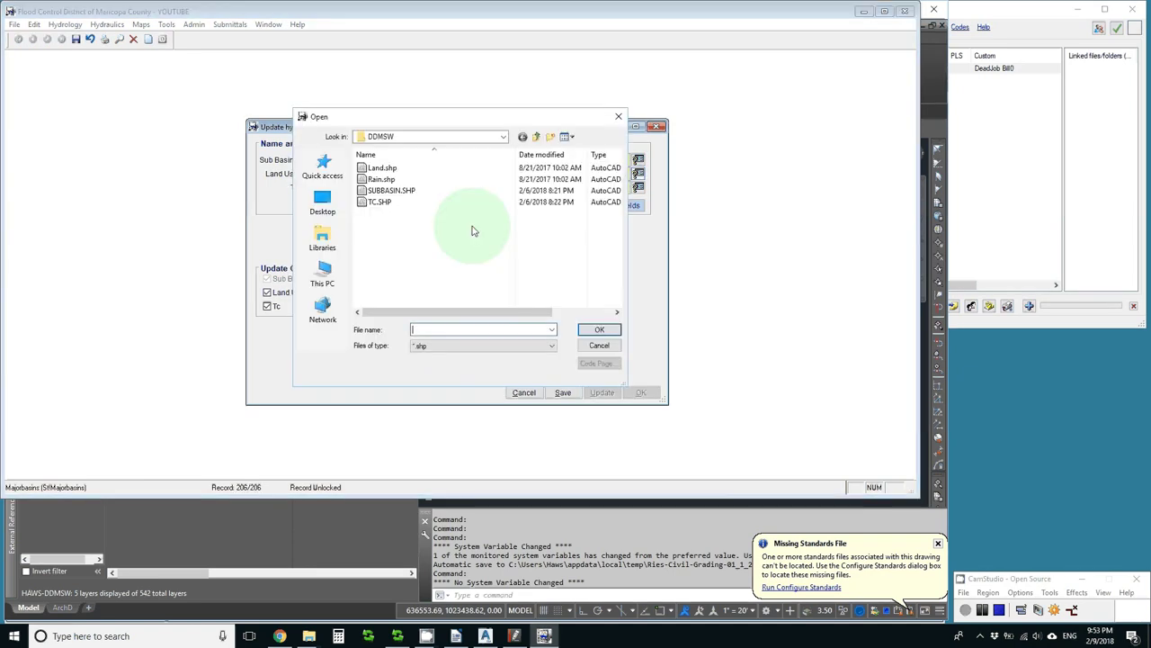
{"action": "key", "text": "Down"}
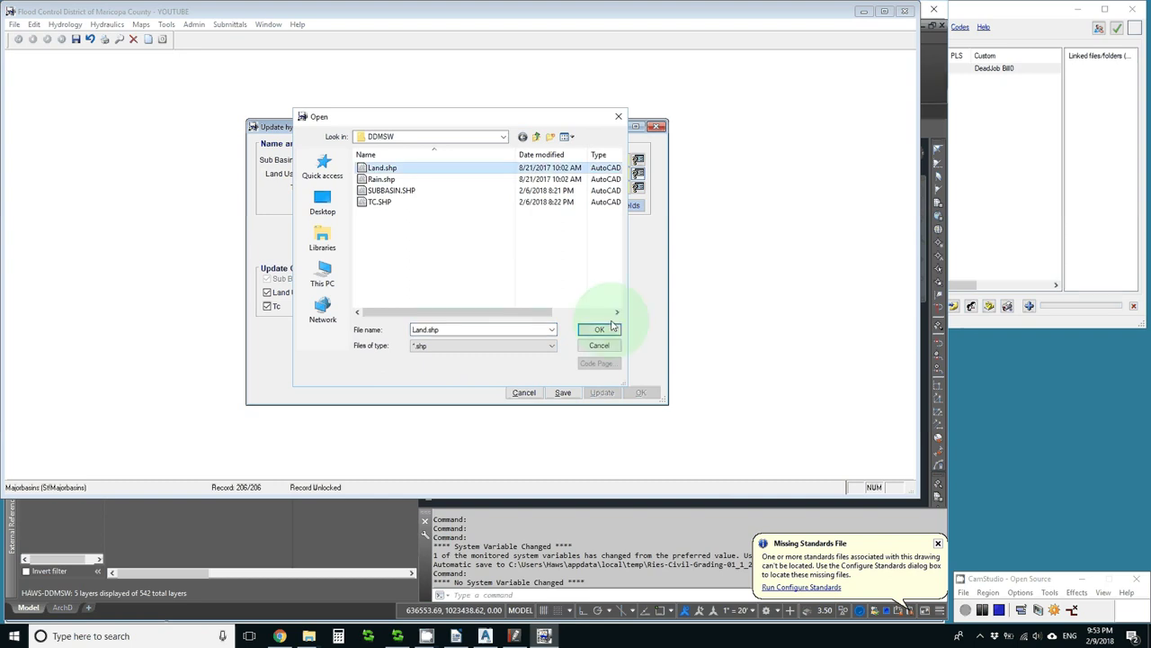
{"action": "left_click", "coordinate": [599, 330]}
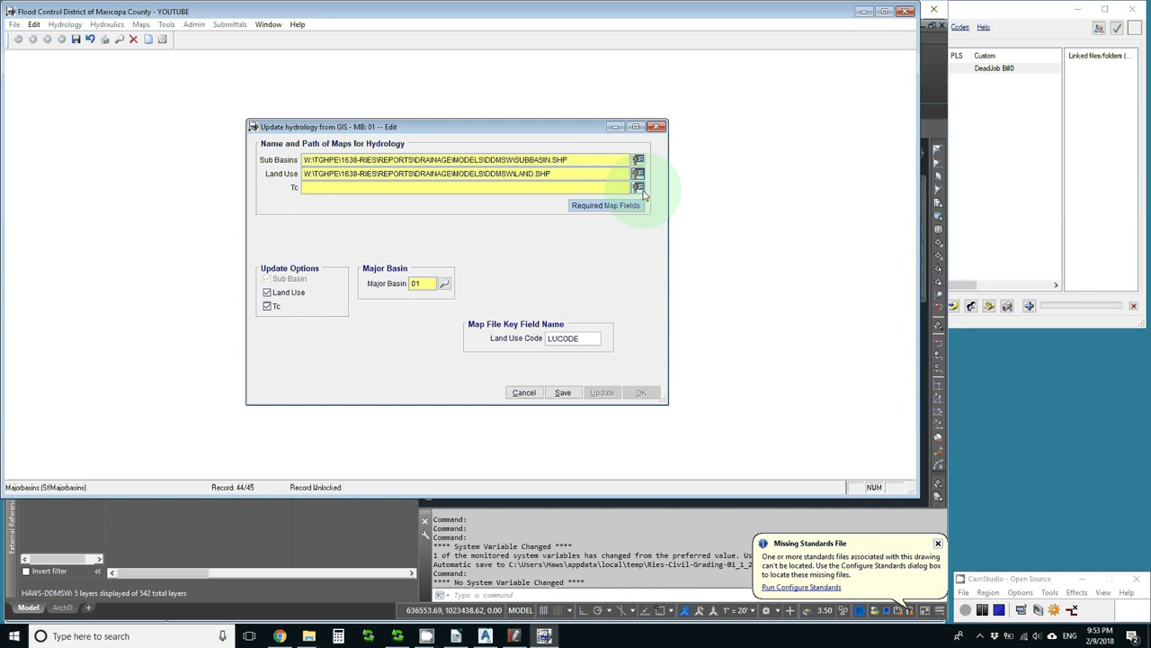
{"action": "left_click", "coordinate": [639, 188]}
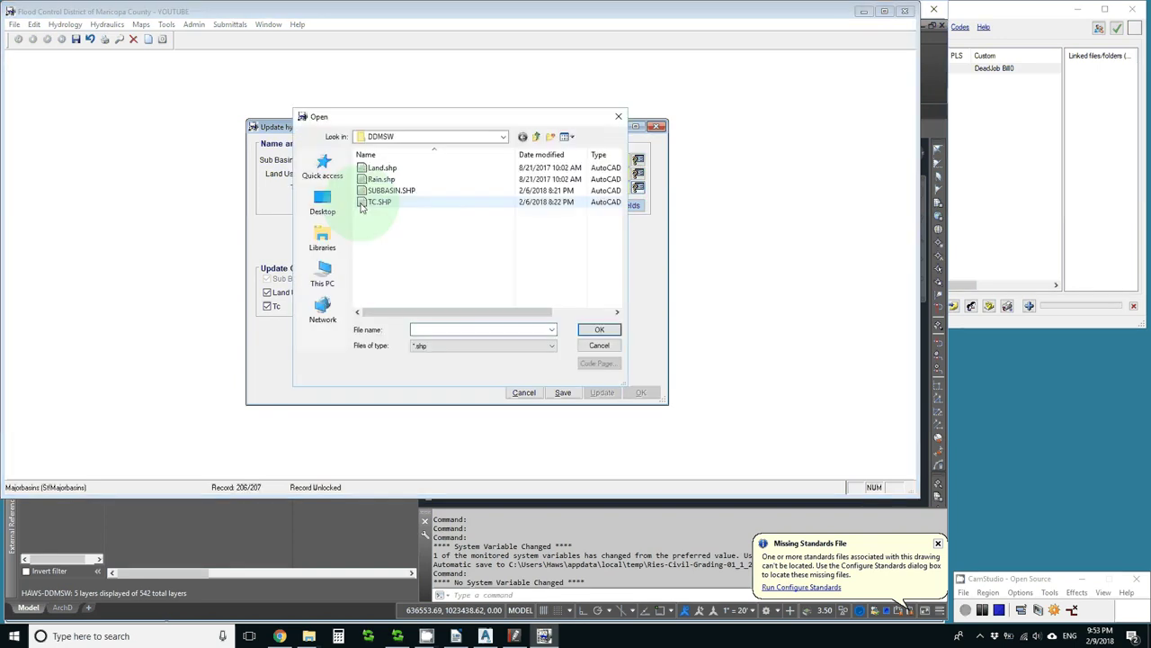
{"action": "double_click", "coordinate": [373, 202]}
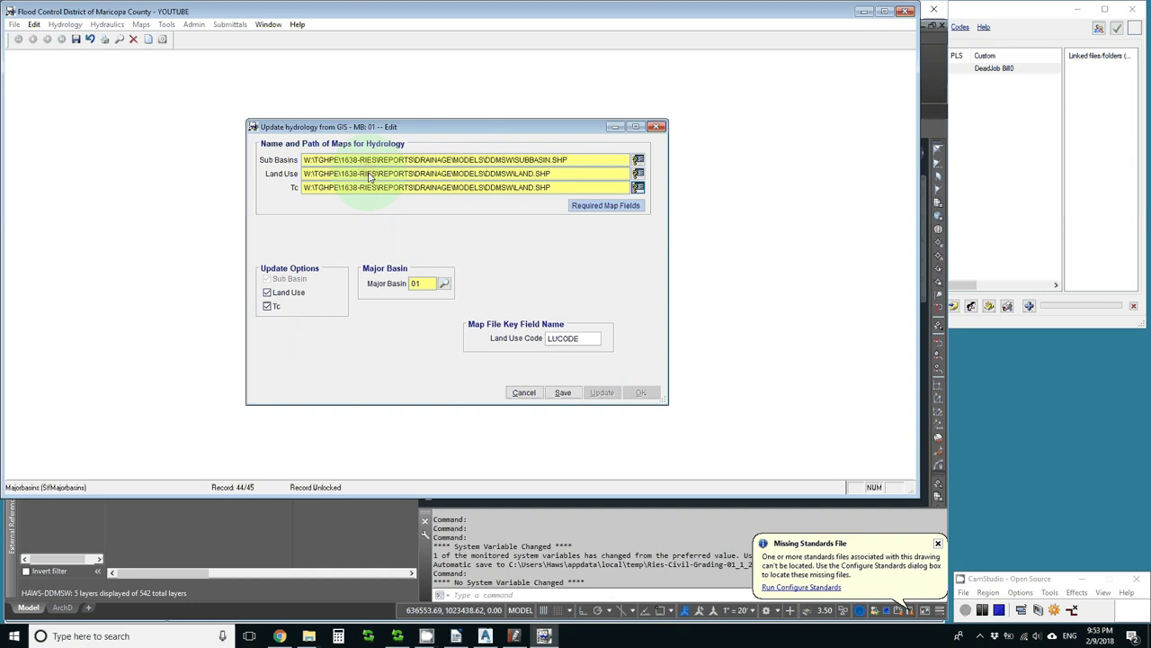
{"action": "left_click", "coordinate": [643, 206]}
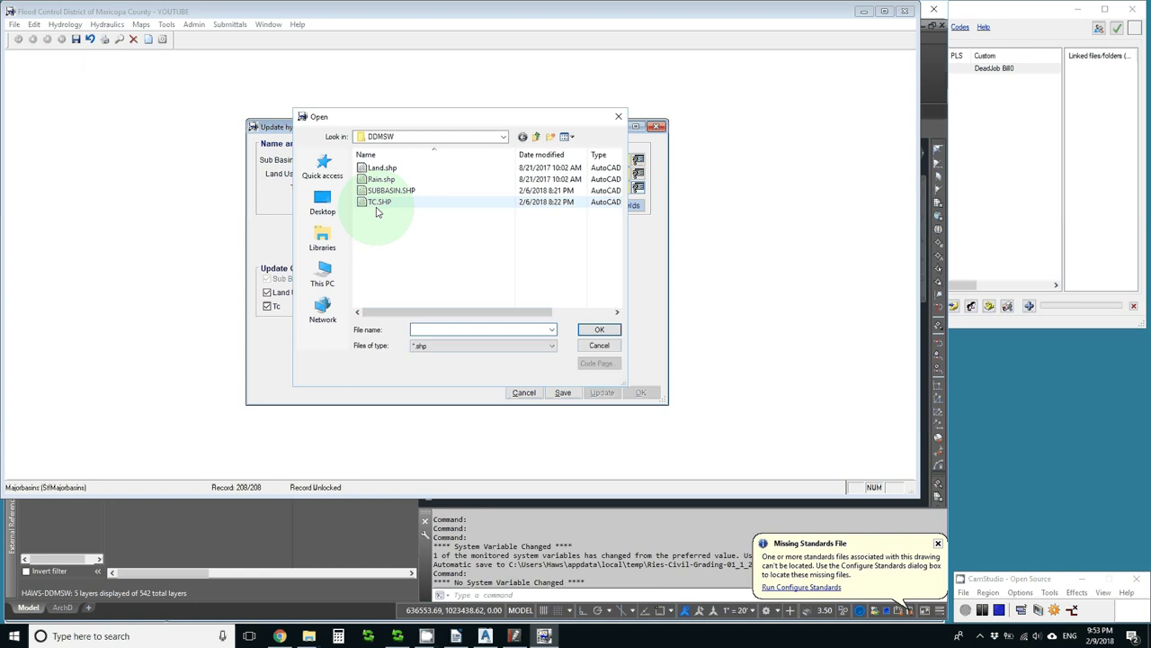
{"action": "double_click", "coordinate": [378, 203]}
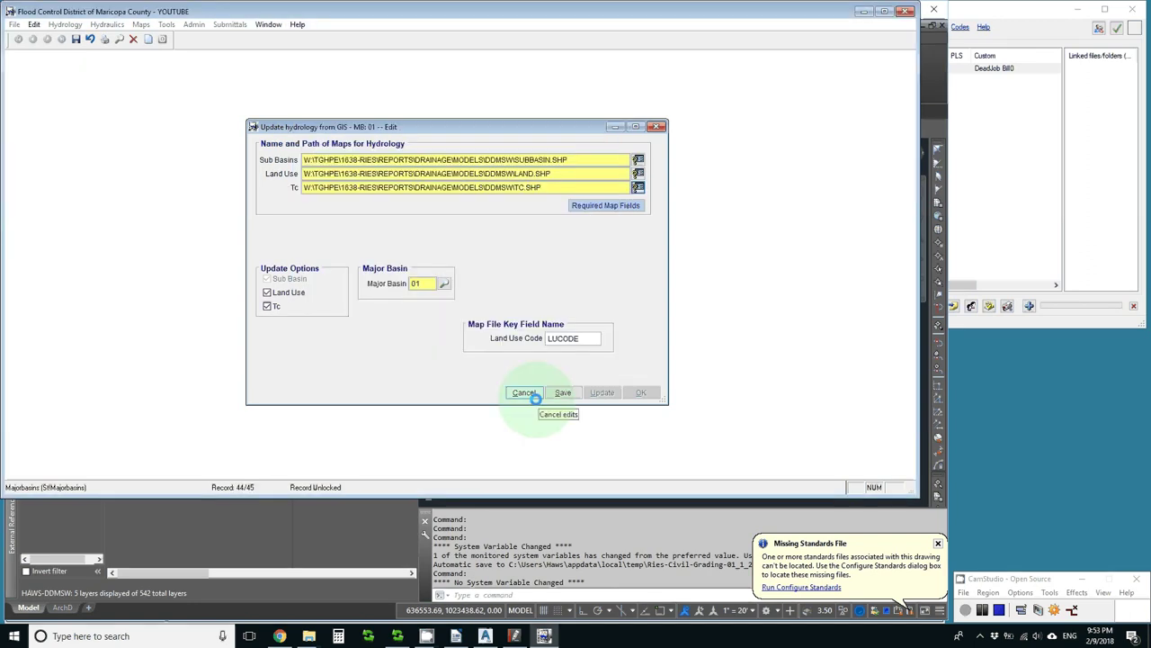
Save the map paths, update major basin 01's hydrology from the shapefiles and close the update form.
{"action": "left_click", "coordinate": [563, 393]}
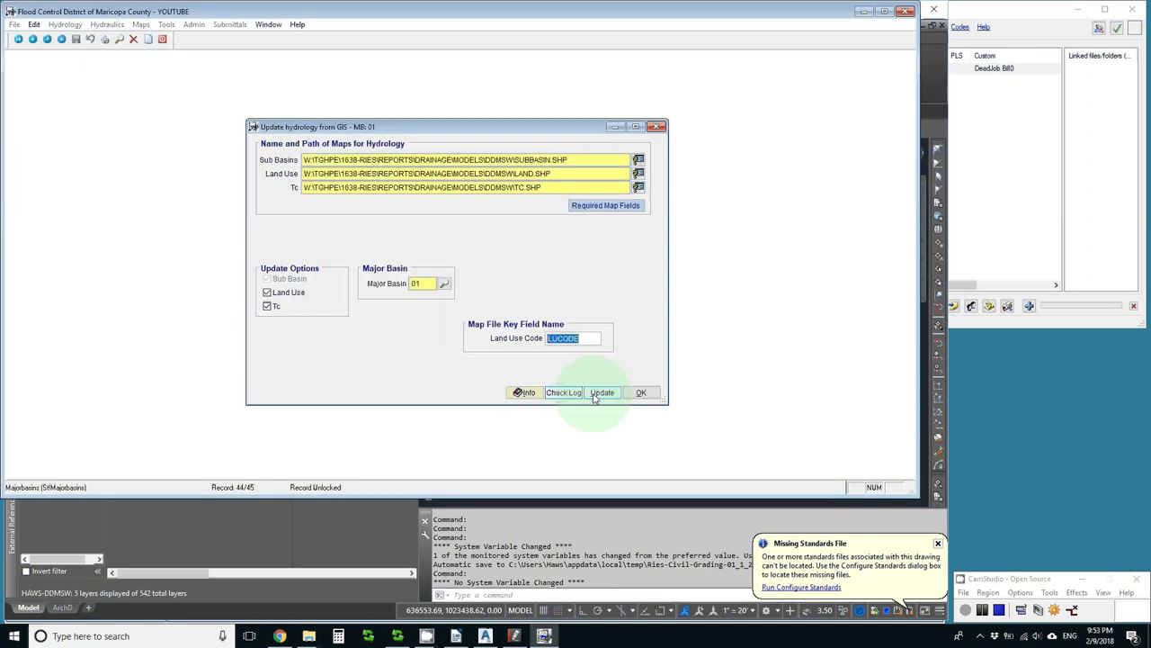
{"action": "left_click", "coordinate": [602, 394]}
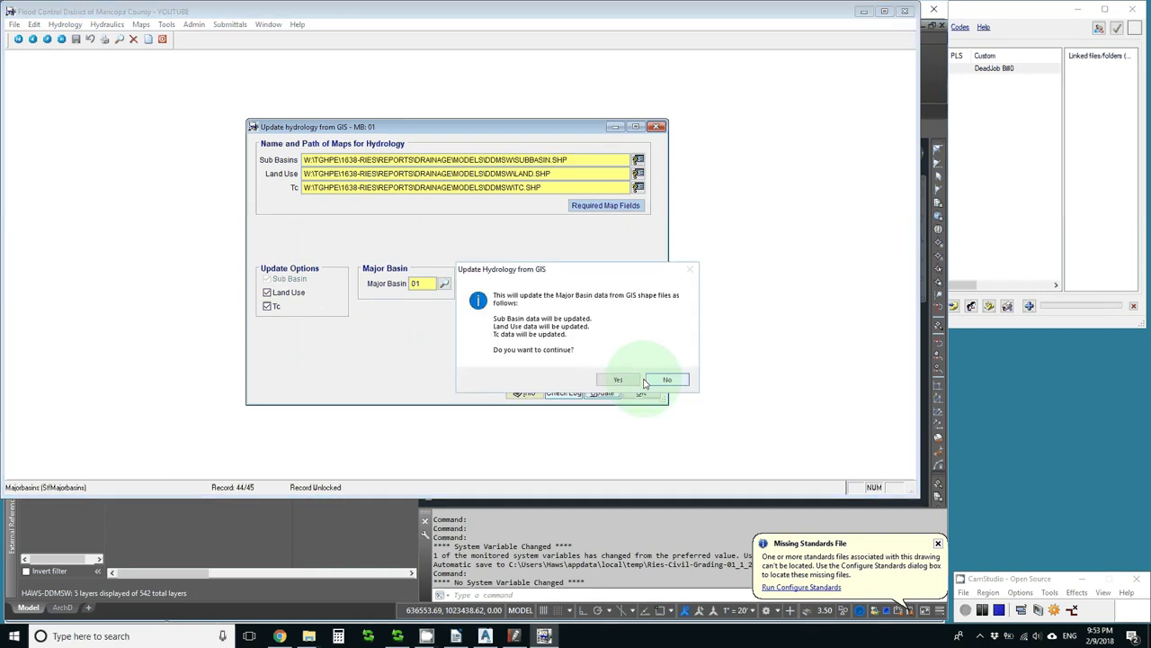
{"action": "left_click", "coordinate": [617, 378]}
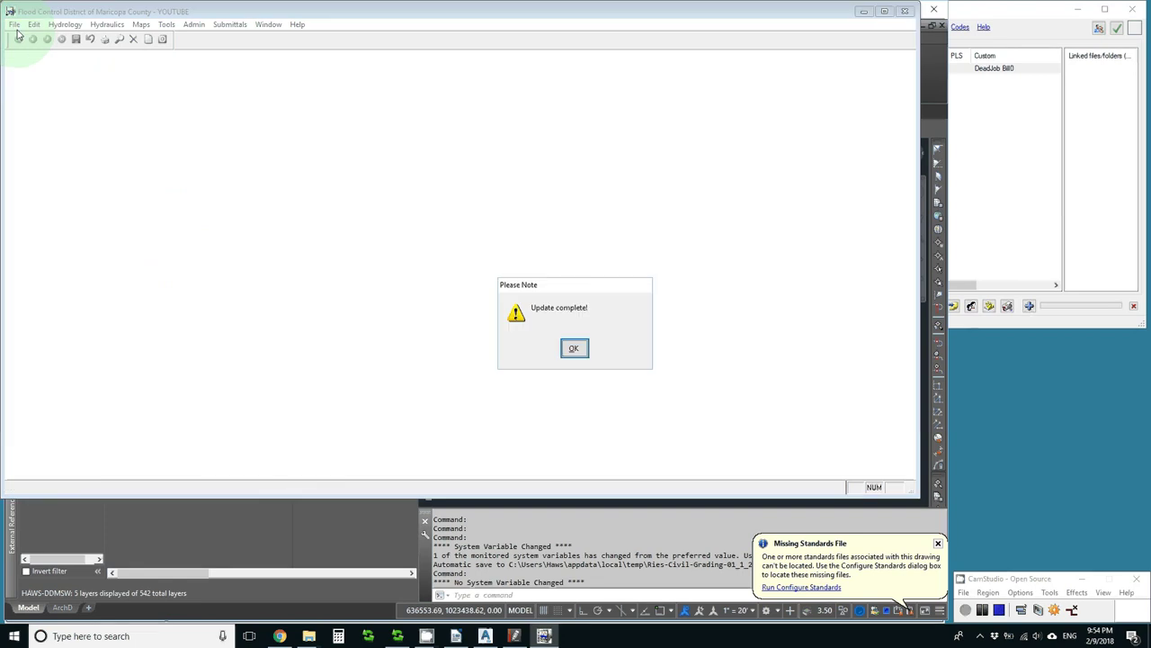
{"action": "left_click", "coordinate": [573, 348]}
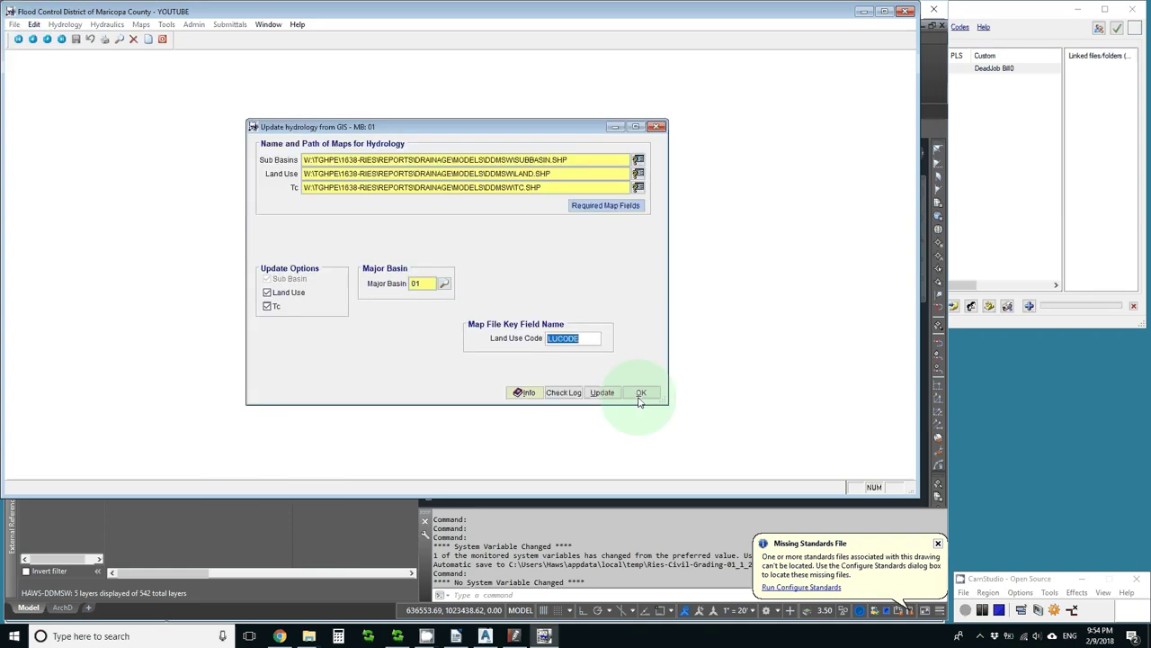
{"action": "left_click", "coordinate": [640, 398]}
Open the project's report list and print the Hydrology Sub Basins report.
{"action": "left_click", "coordinate": [12, 26]}
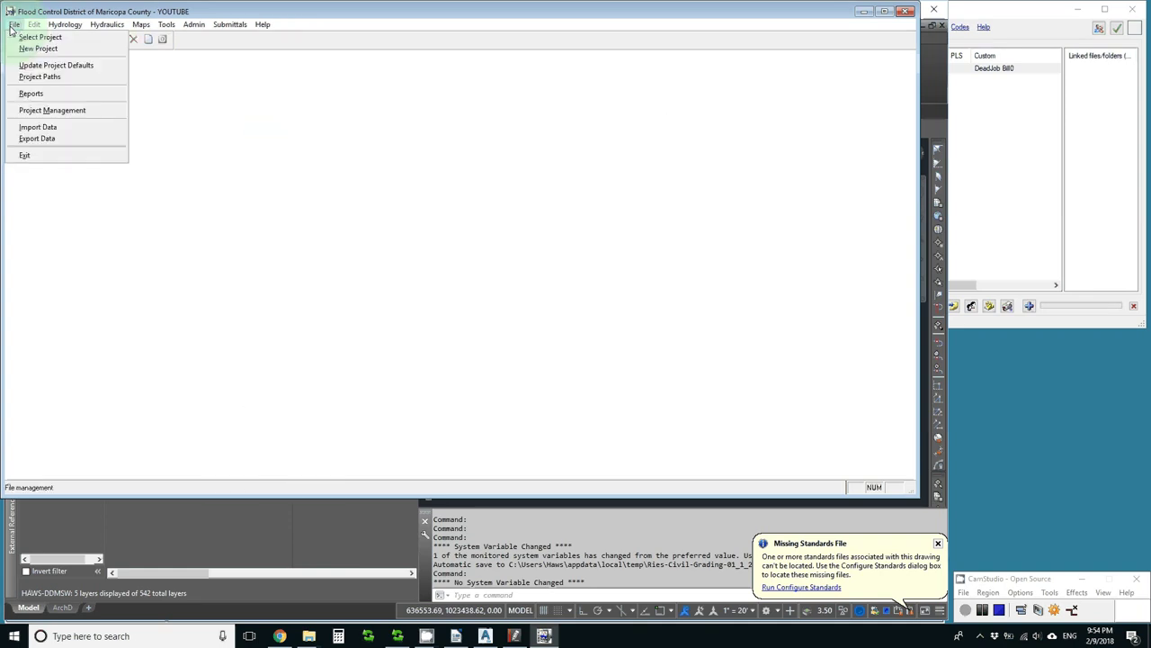
{"action": "left_click", "coordinate": [27, 79]}
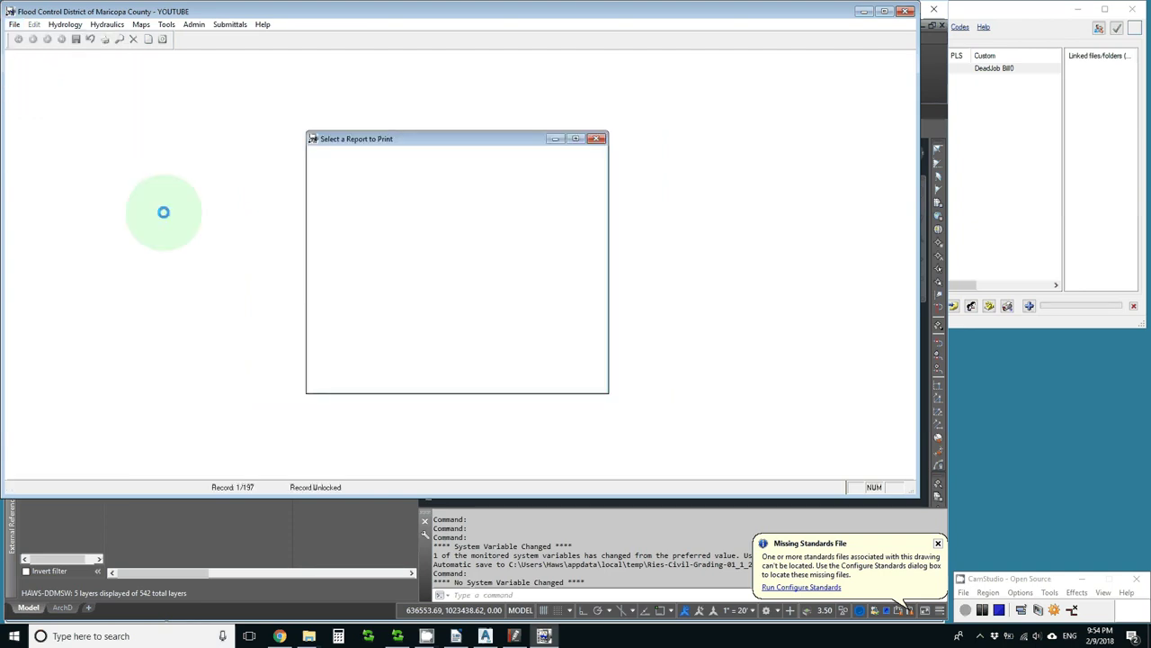
{"action": "left_click", "coordinate": [380, 217]}
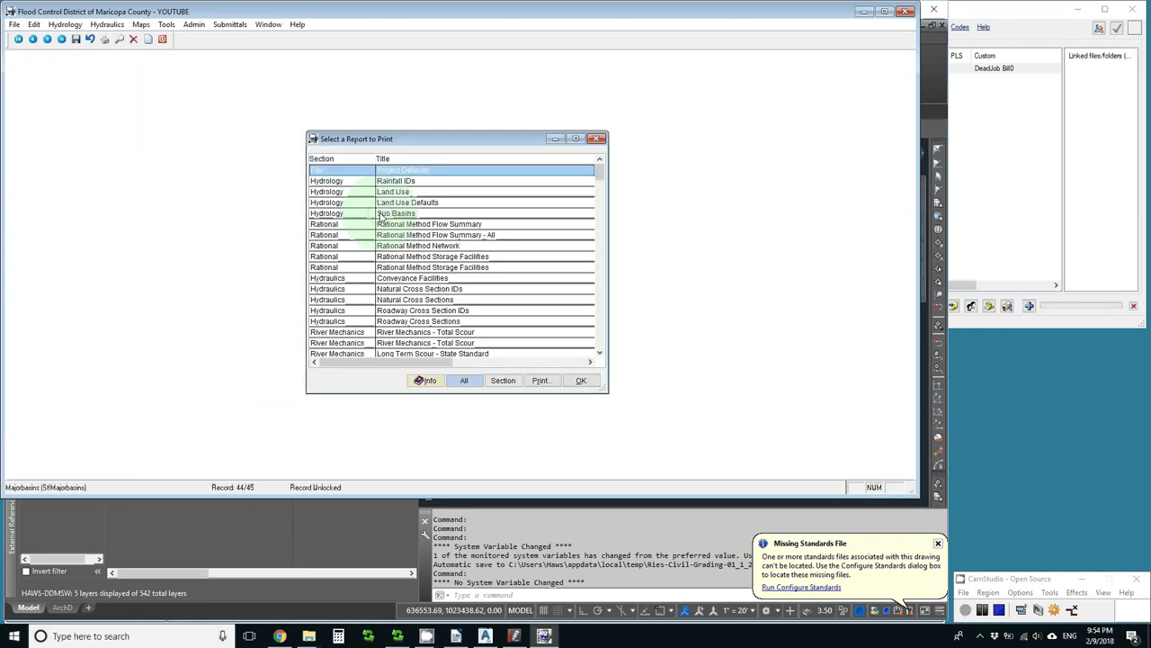
{"action": "left_click", "coordinate": [540, 380]}
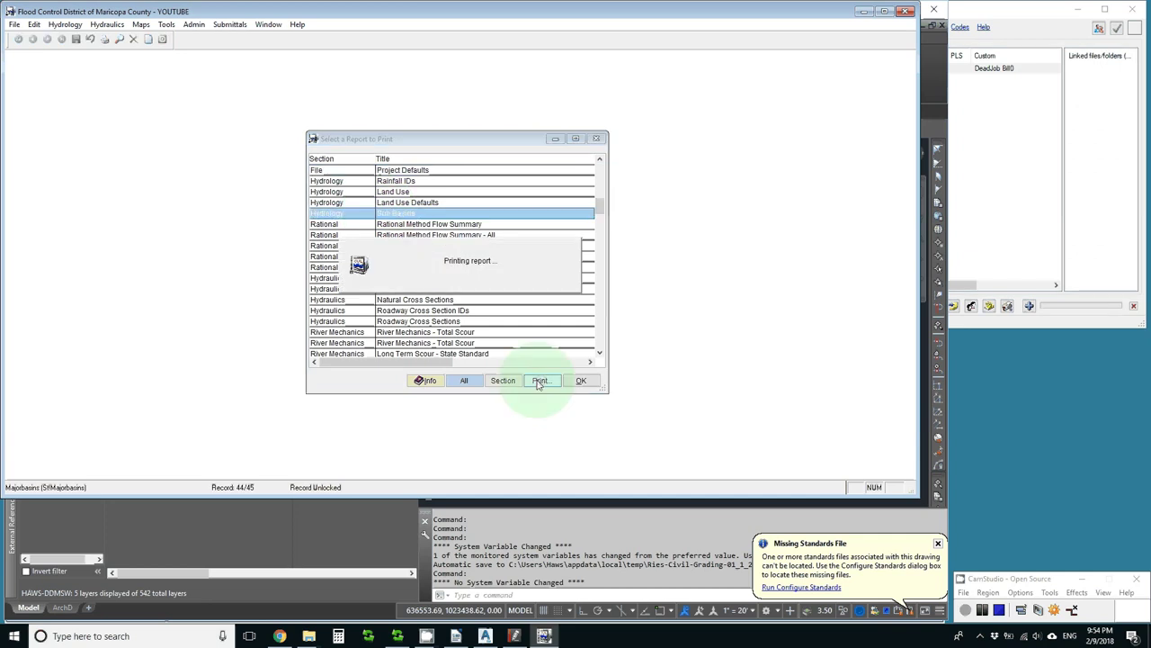